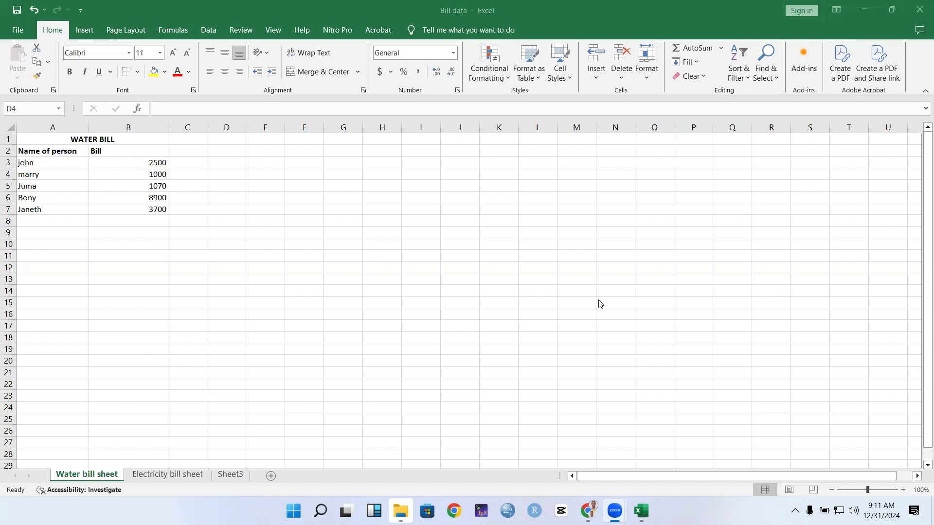
Examine the bill amounts in B3:B7 of the water bill sheet, enlarged to 120%
click(903, 492)
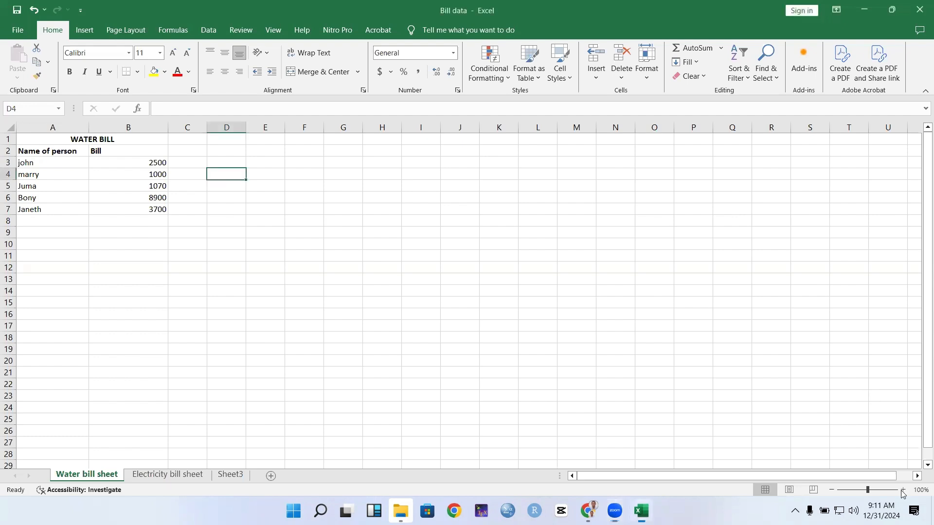
click(903, 491)
click(903, 491)
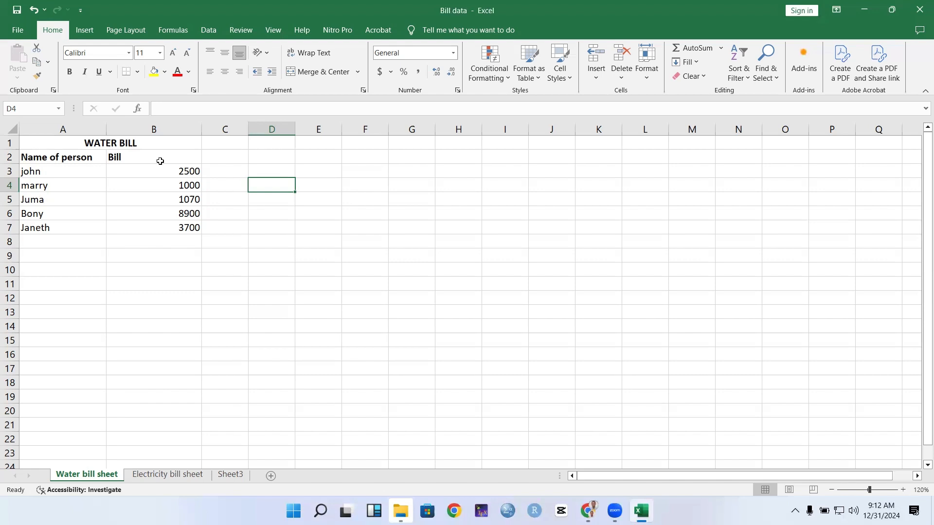
click(145, 245)
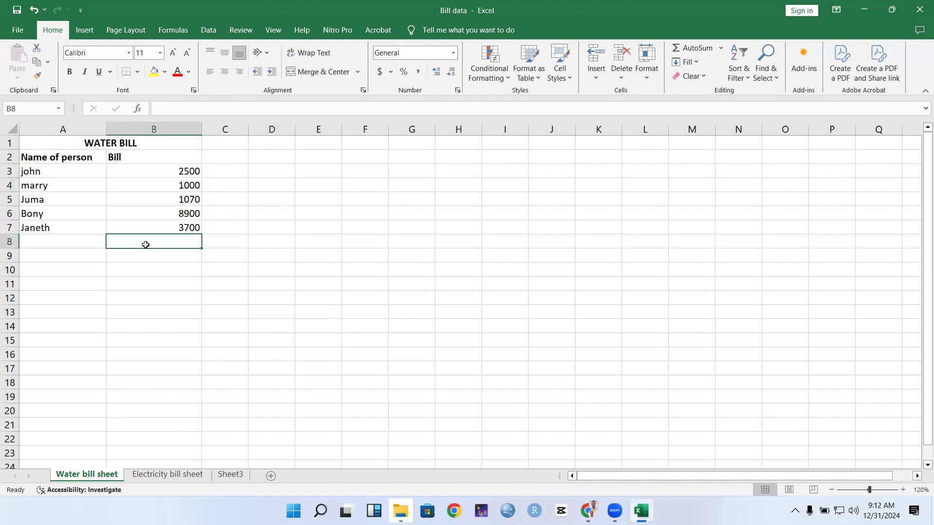
double_click(145, 244)
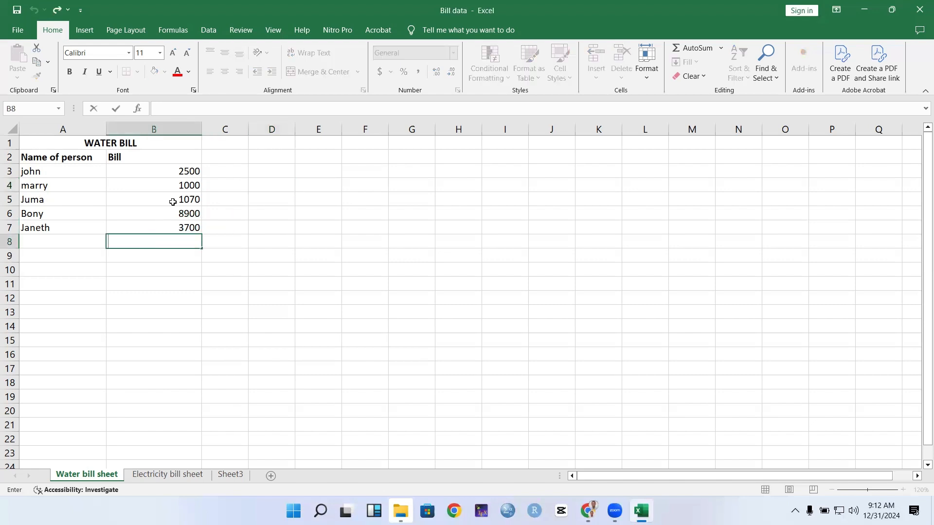
drag(181, 174, 180, 226)
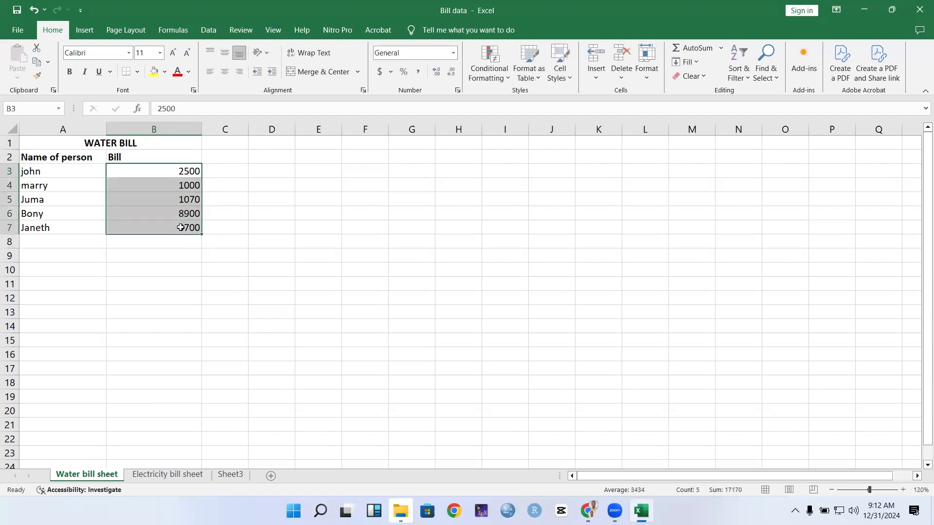
Sum the water bill amounts in cell B8 with the formula =sum(B3:B7)
click(136, 244)
double_click(135, 244)
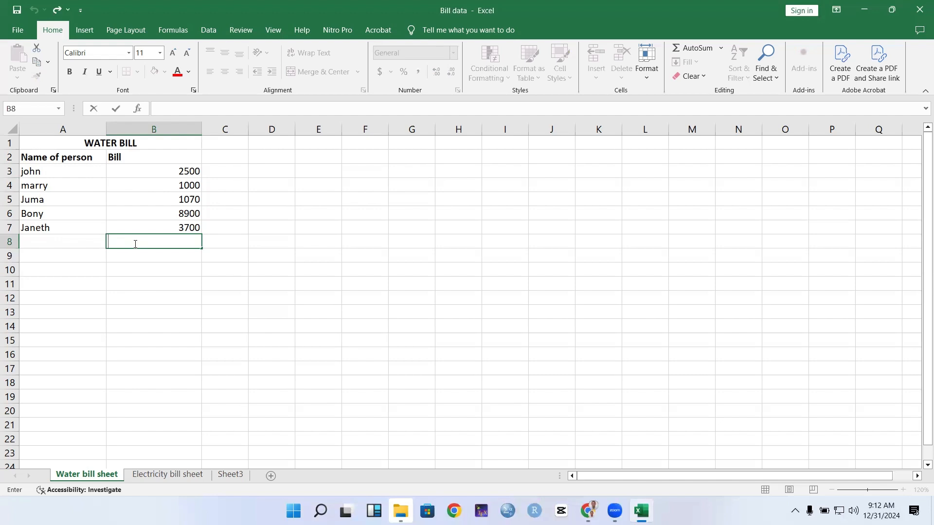
text(=)
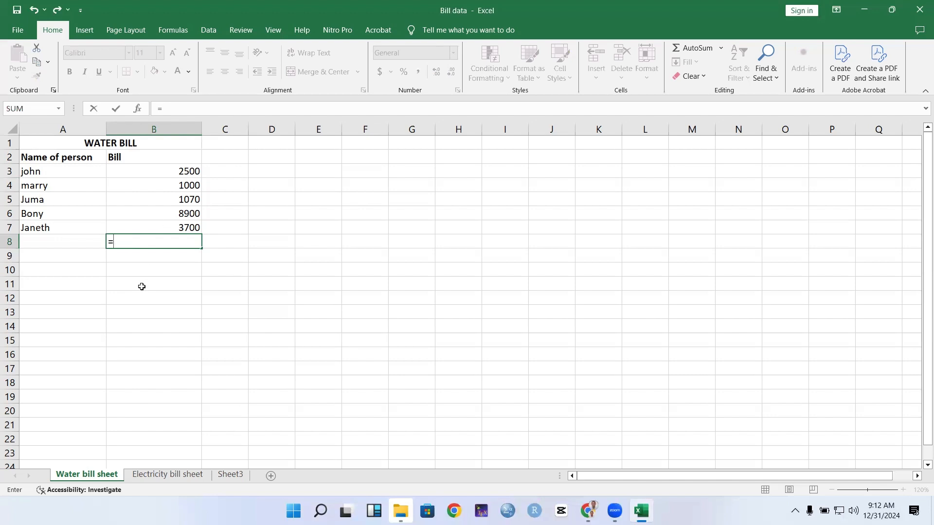
text(sum)
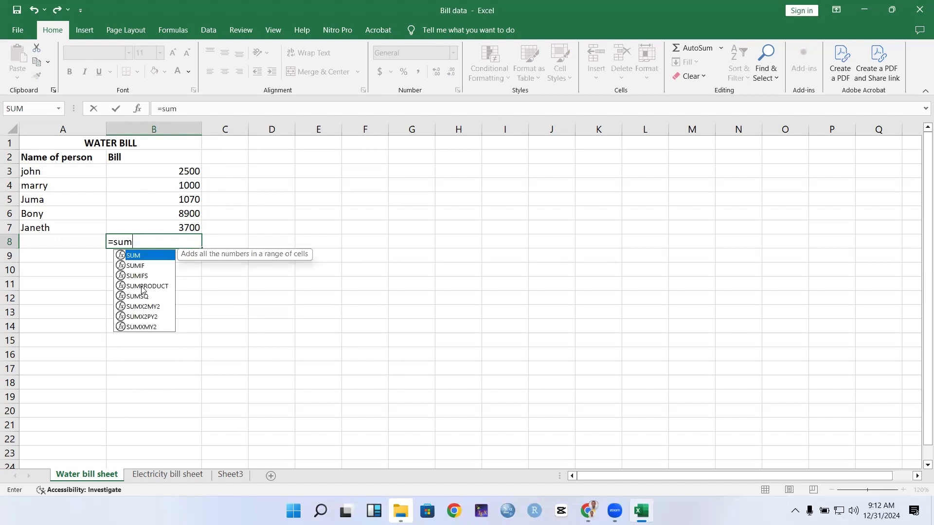
text(()
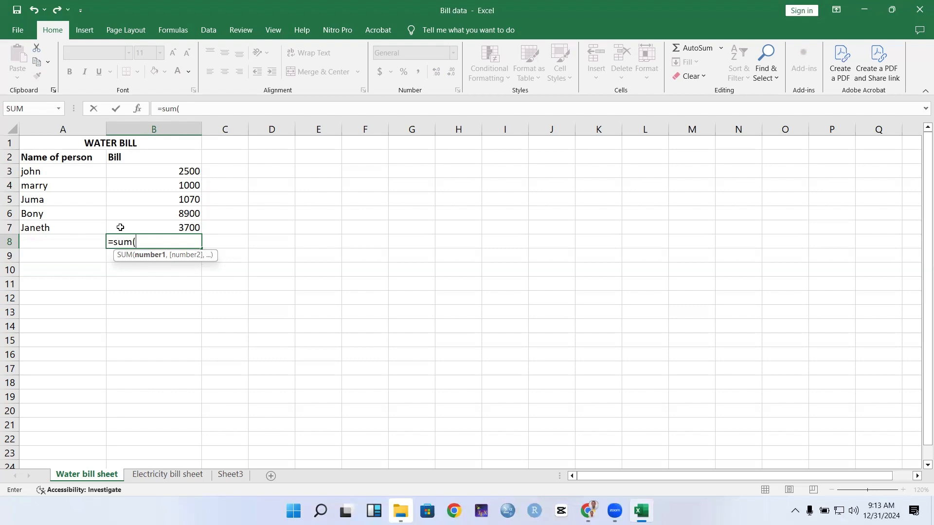
click(154, 170)
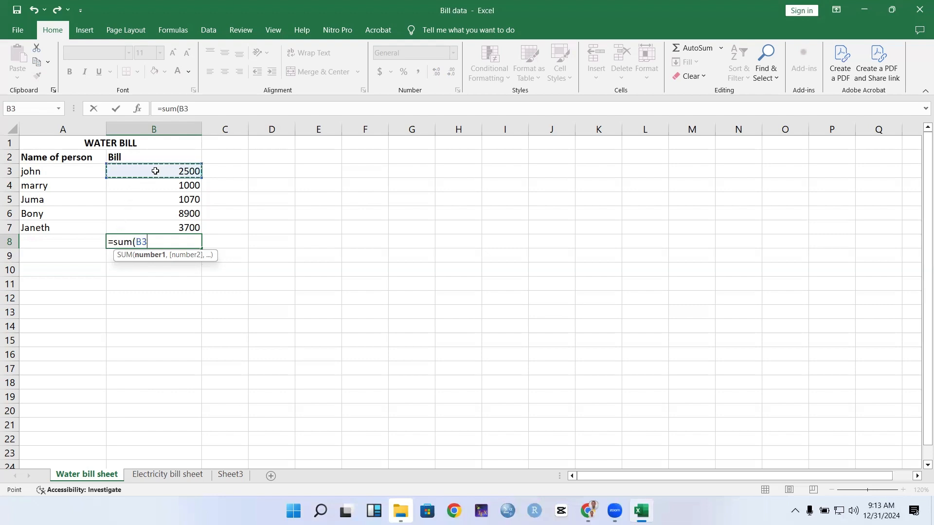
key(F8)
click(192, 228)
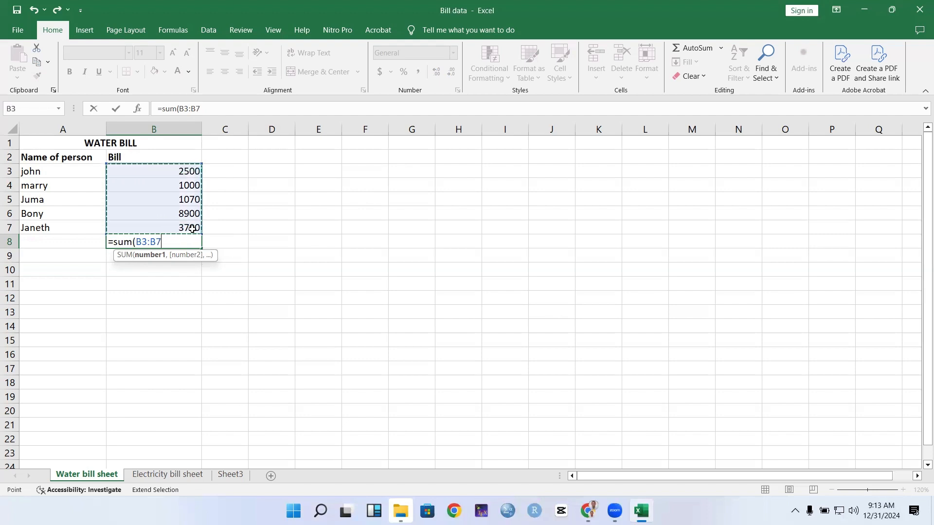
text())
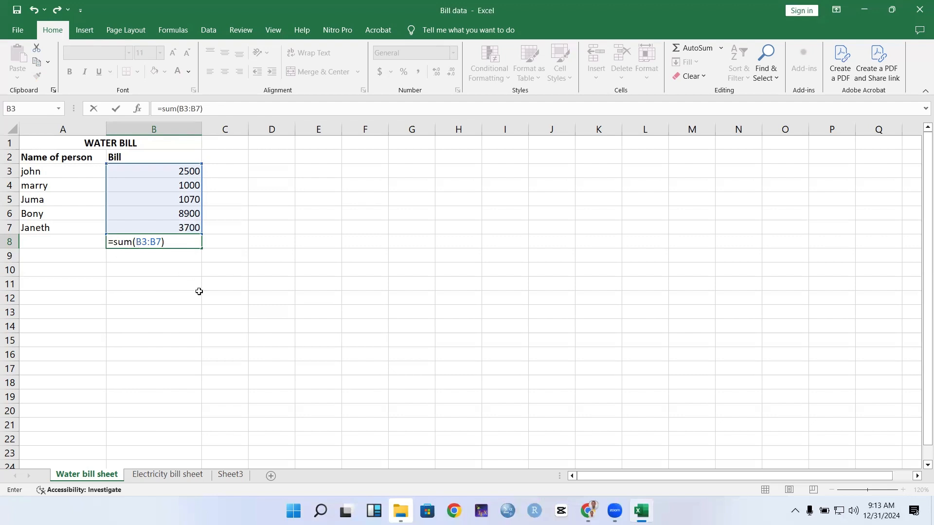
key(Return)
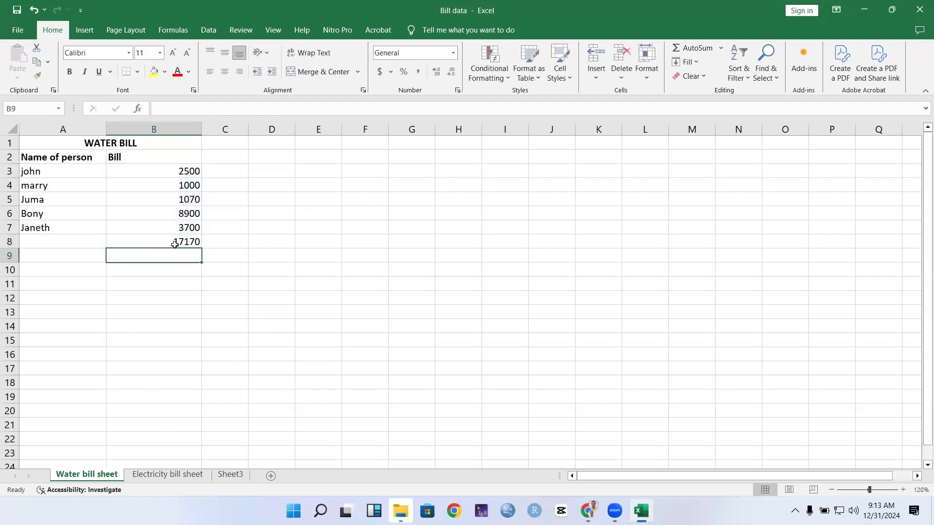
Label the sum row by entering Total in cell A8
drag(186, 171, 185, 229)
double_click(57, 241)
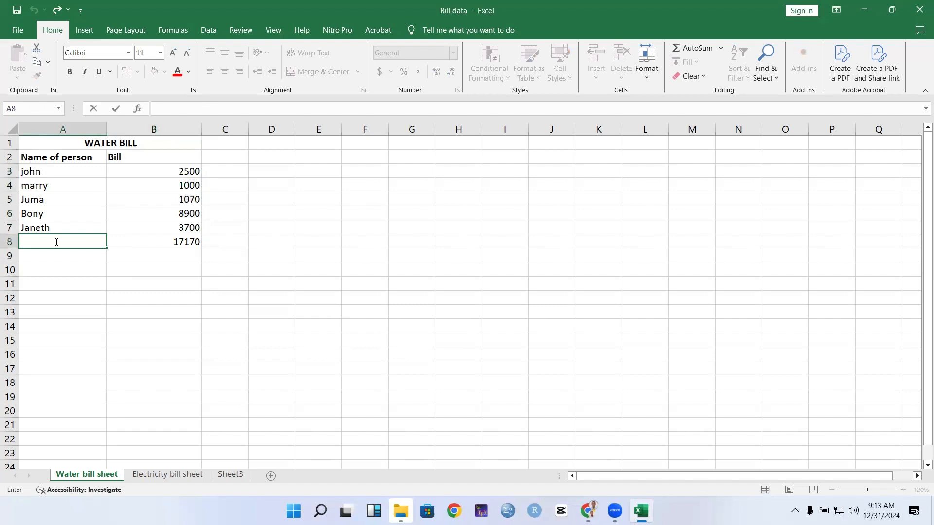
text(Total)
click(150, 255)
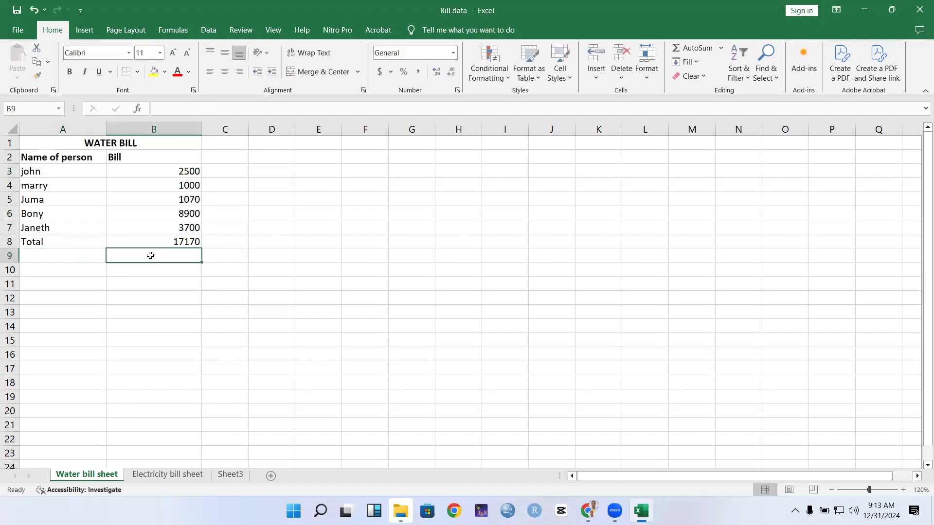
Erase the whole sum formula from the Total row's cell B8, keeping the cell open for editing
double_click(191, 243)
key(BackSpace)
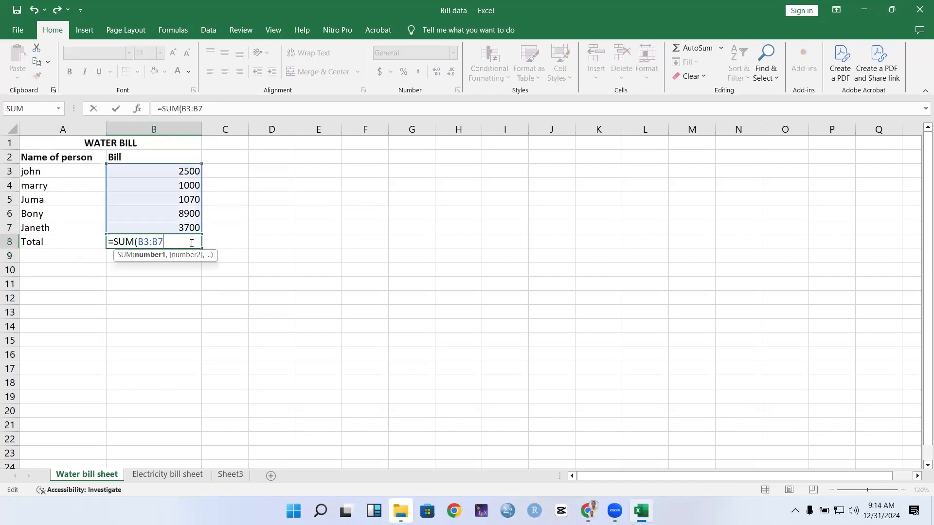
key(BackSpace)
key(BackSpace)
key(BackSpace)
key(BackSpace)
key(BackSpace)
key(BackSpace)
key(BackSpace)
key(BackSpace)
key(BackSpace)
key(BackSpace)
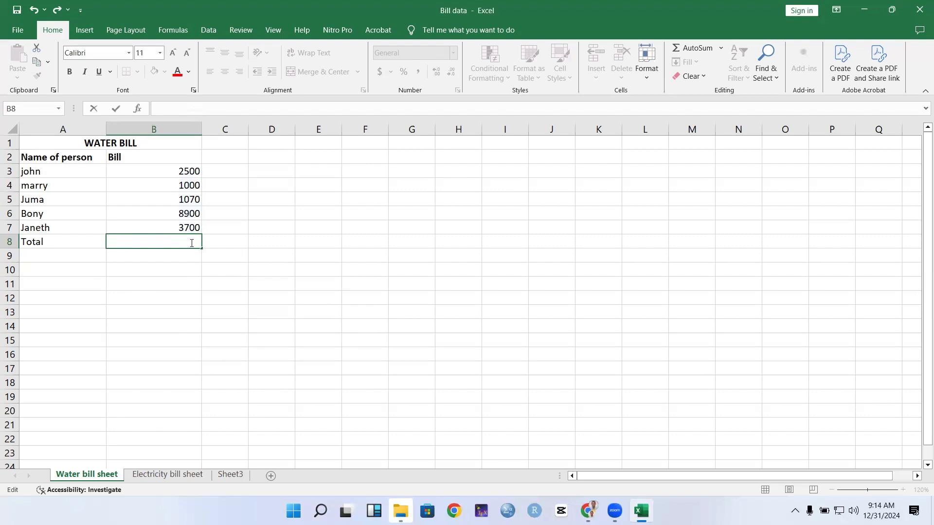
Enter the formula =sum(B3:B7) in B8 to total the bill amounts
text(=)
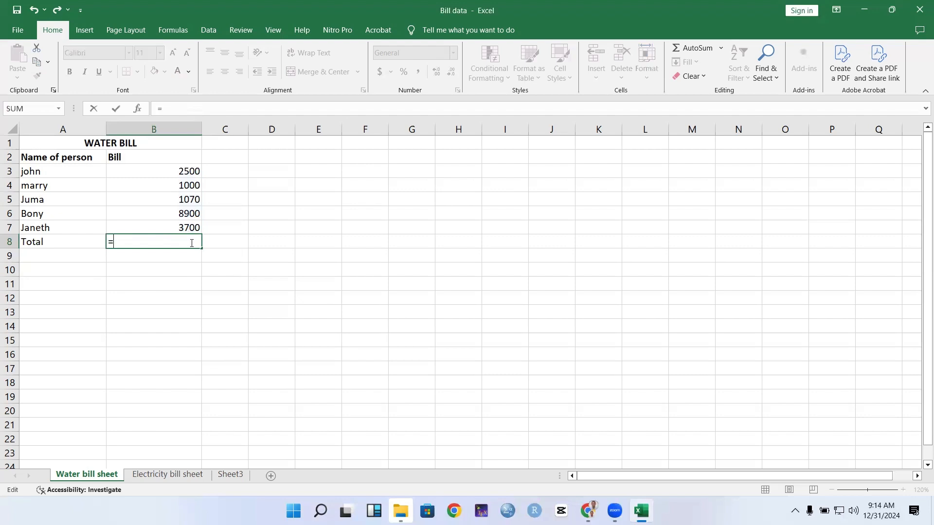
text(sum)
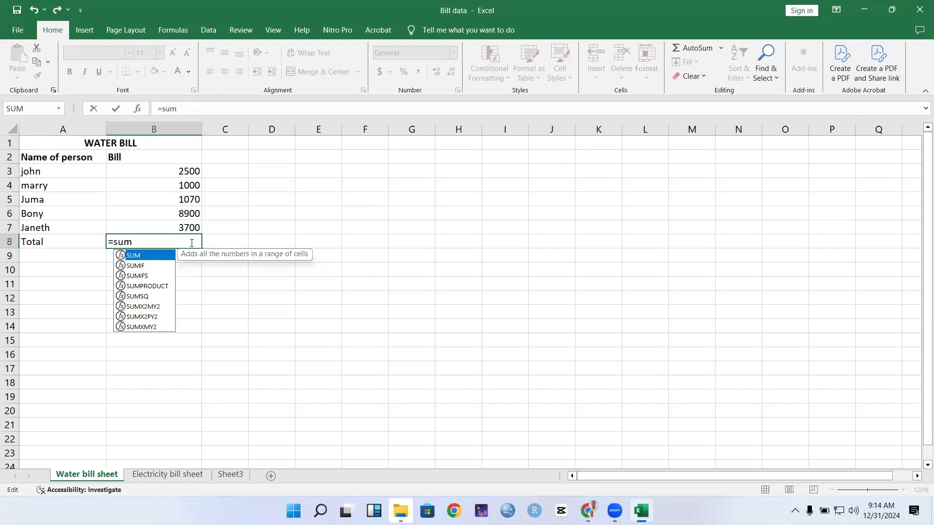
text(()
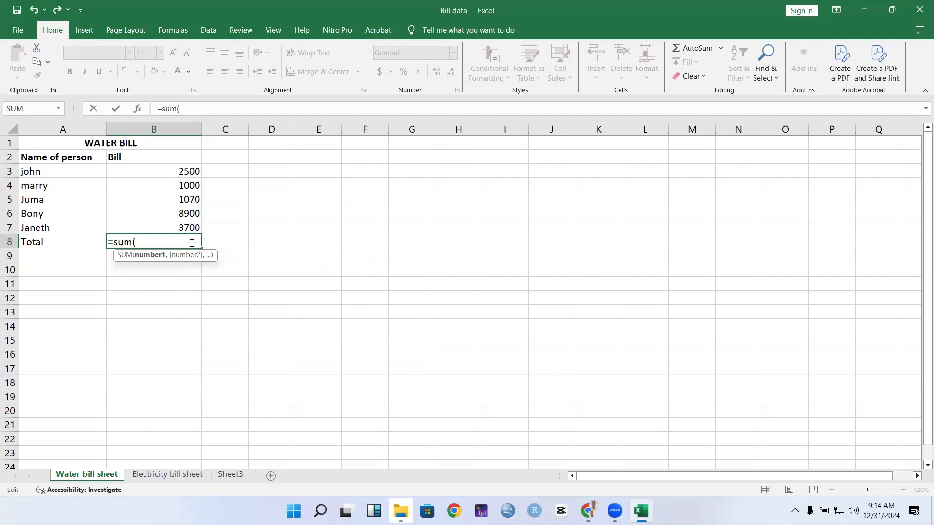
click(168, 174)
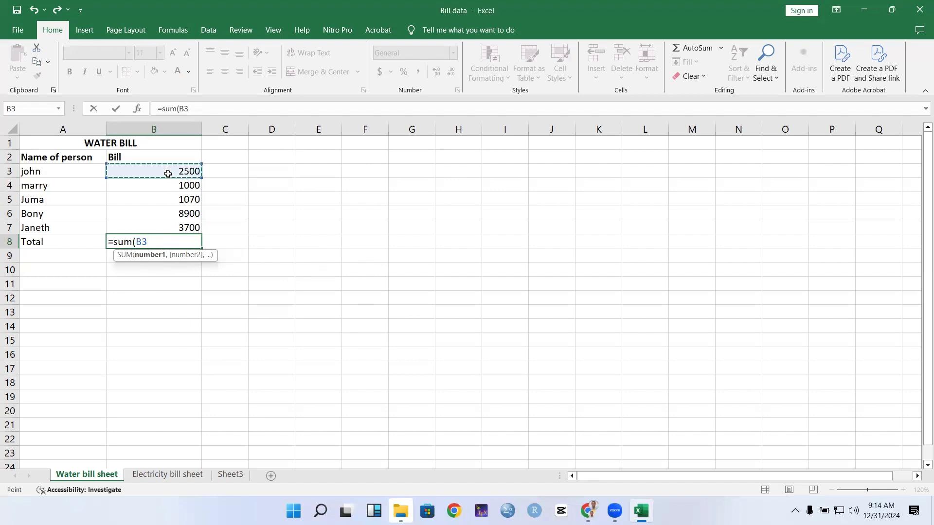
key(F8)
click(188, 227)
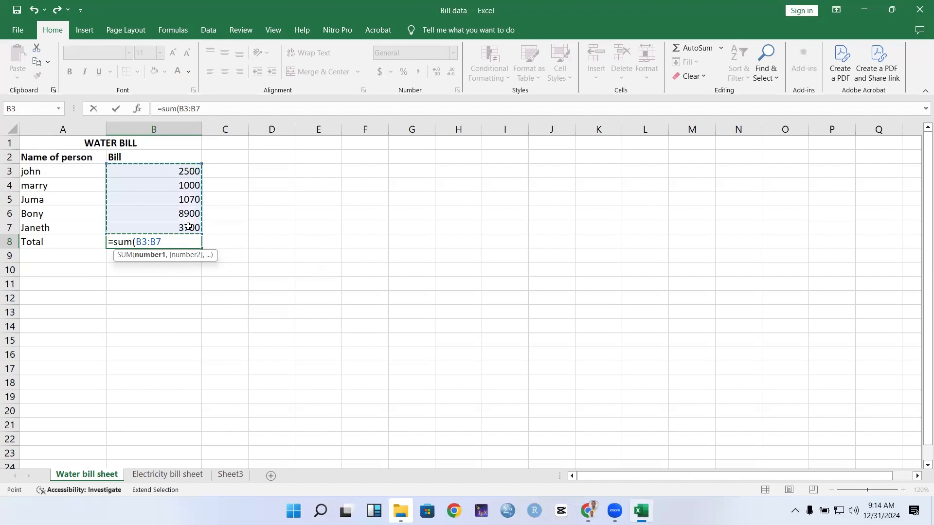
text())
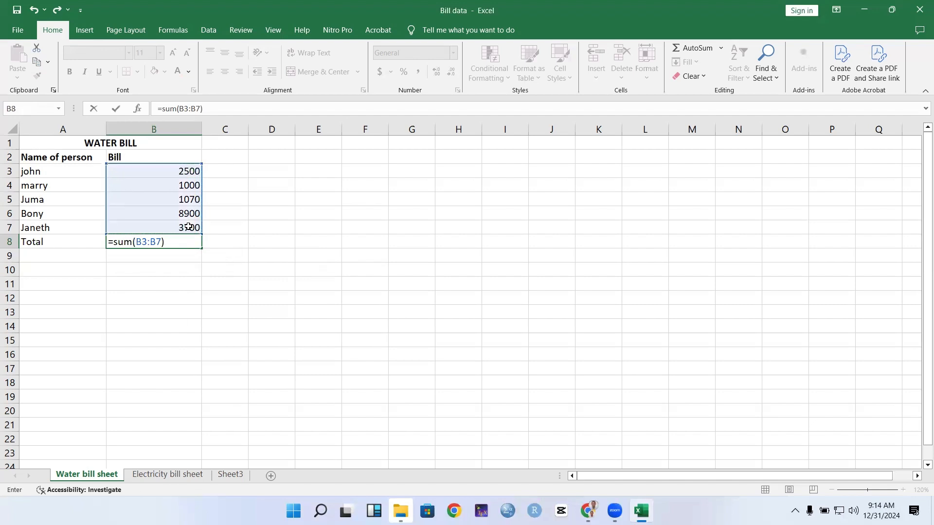
key(Return)
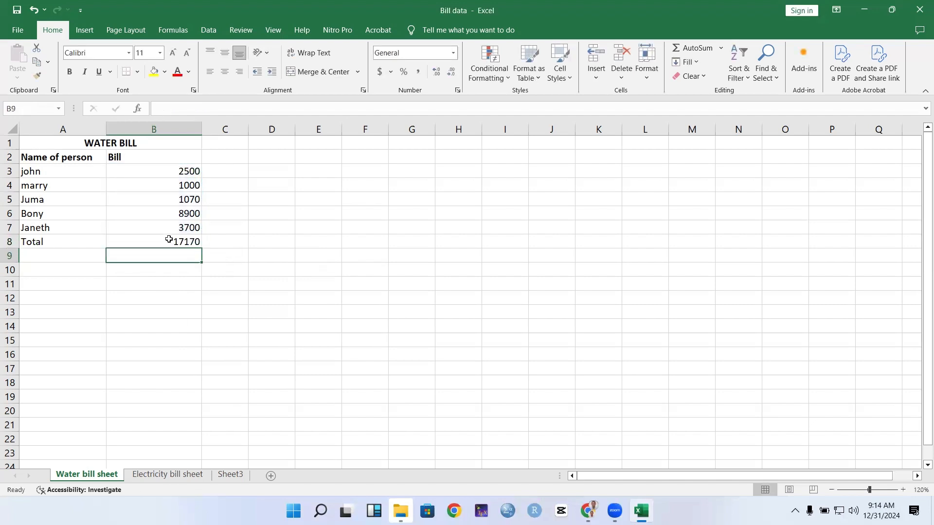
Check the total's formula in B8 and start a new formula in the adjacent cell C8
click(169, 239)
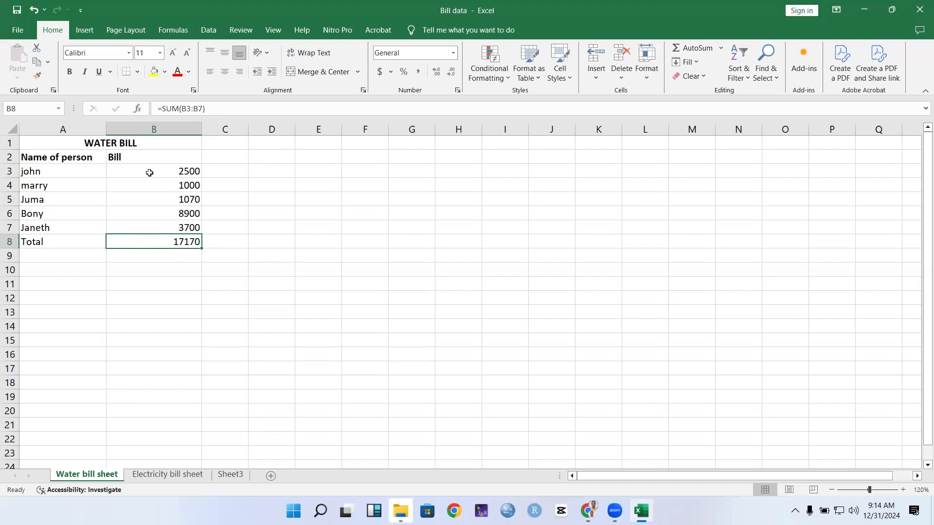
double_click(216, 242)
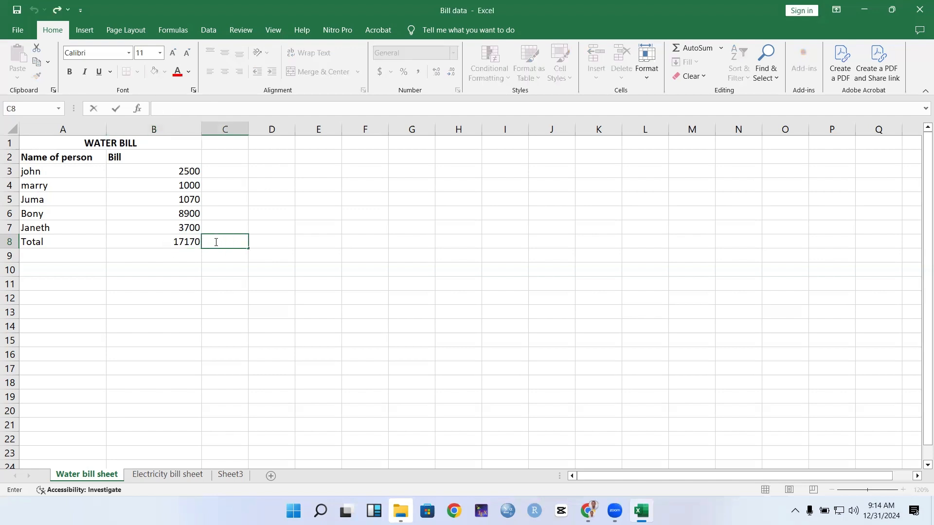
text(=)
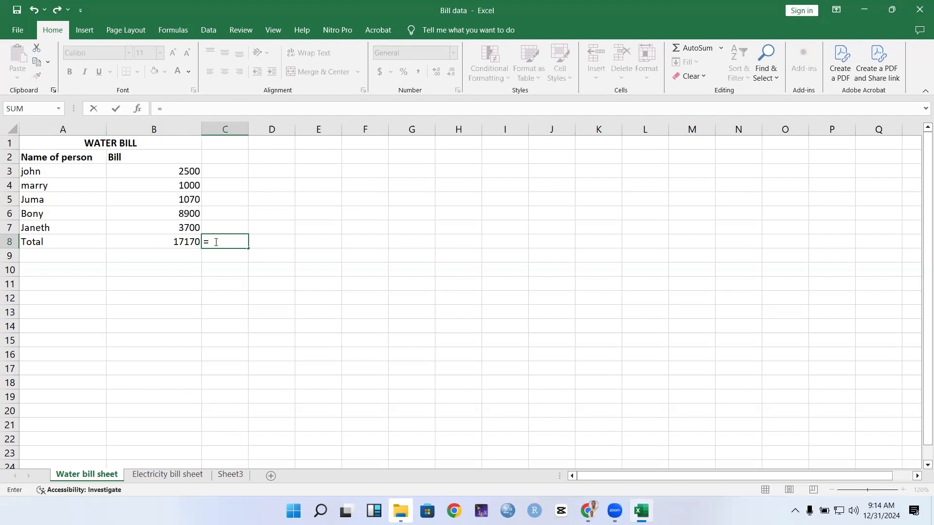
click(189, 170)
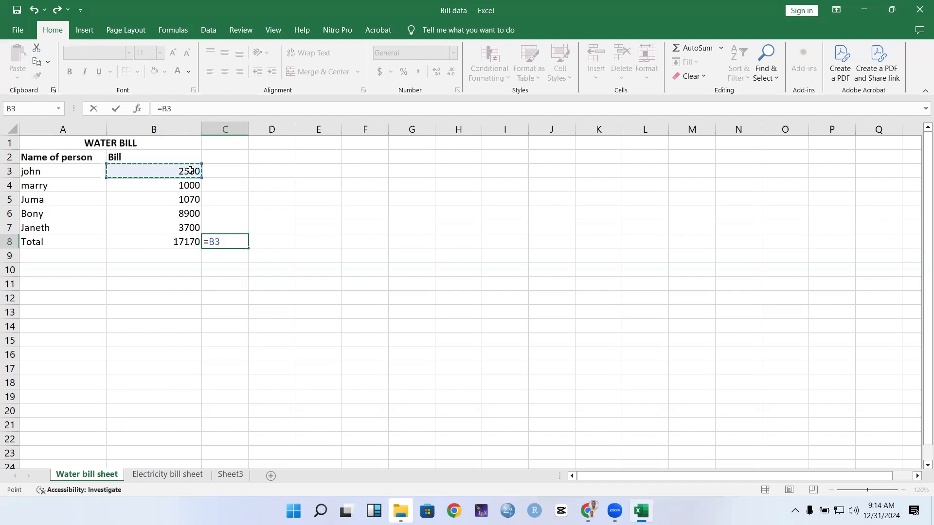
click(190, 185)
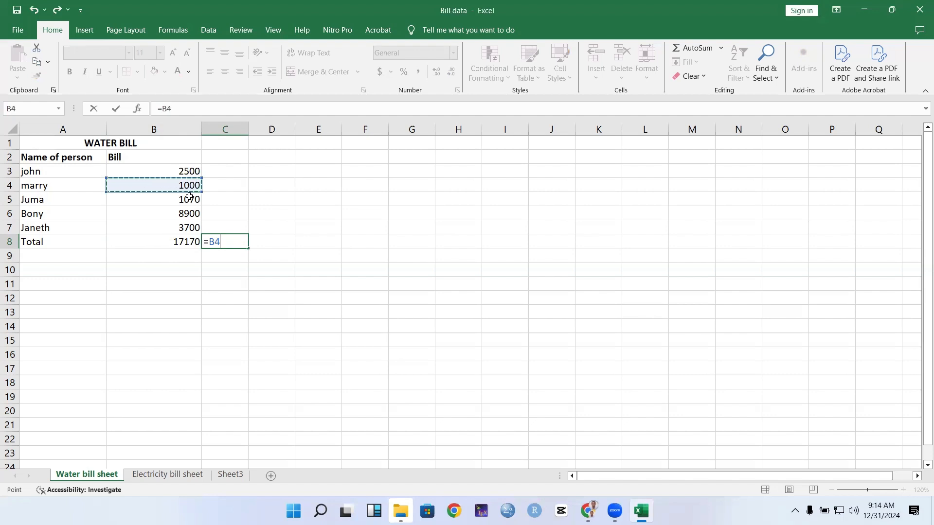
click(190, 200)
click(190, 214)
click(193, 228)
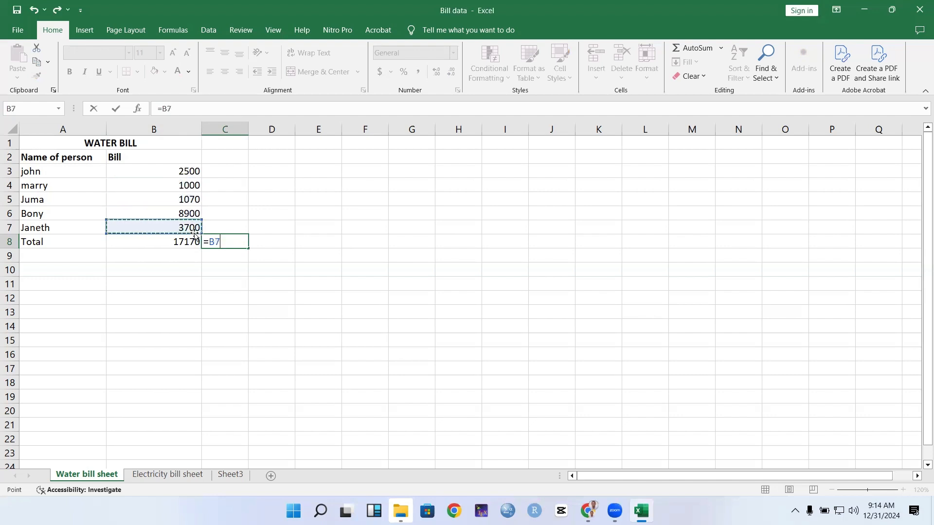
click(190, 169)
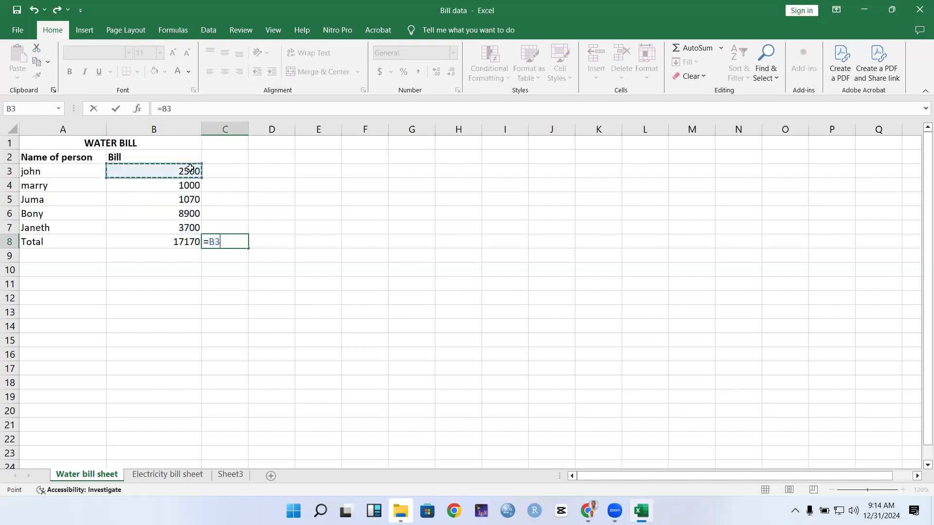
key(BackSpace)
key(BackSpace)
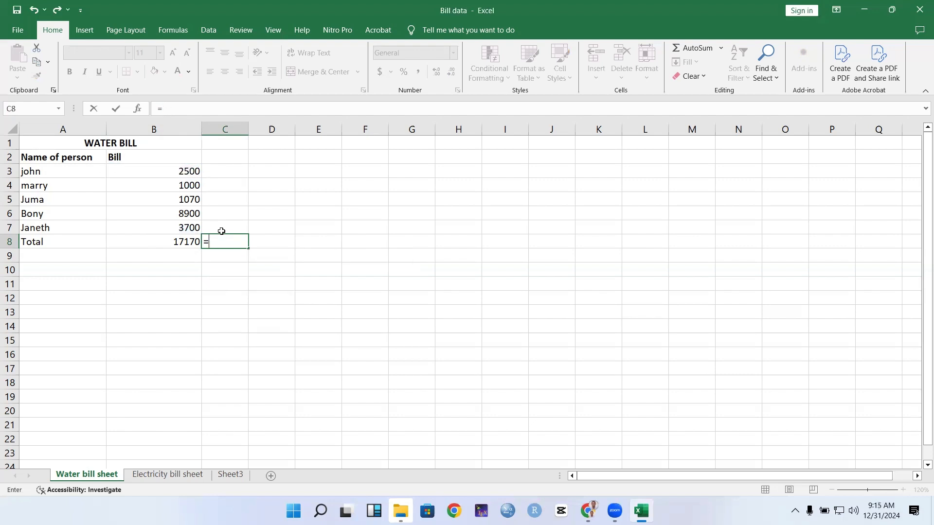
Complete C8's formula as =B3+B4+B5+B6+B7 to total the bill amounts by cell-by-cell addition
text(B)
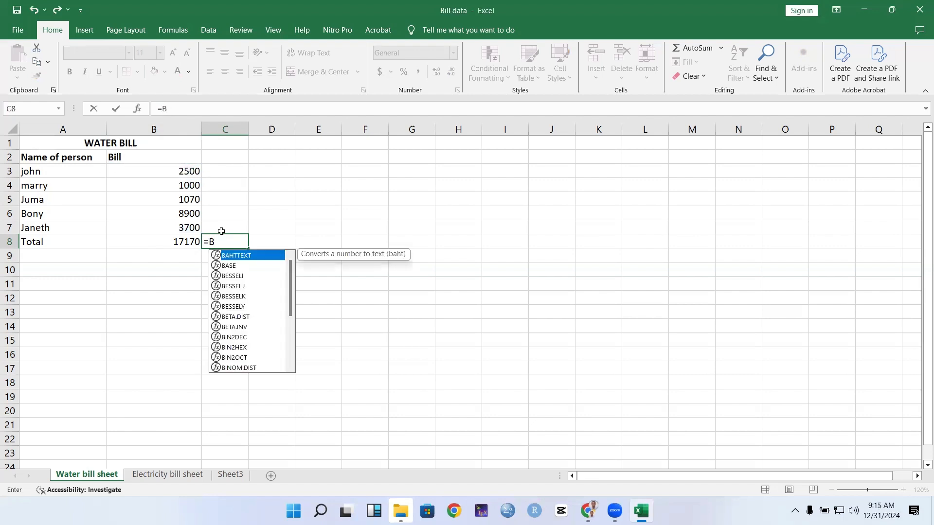
text(3)
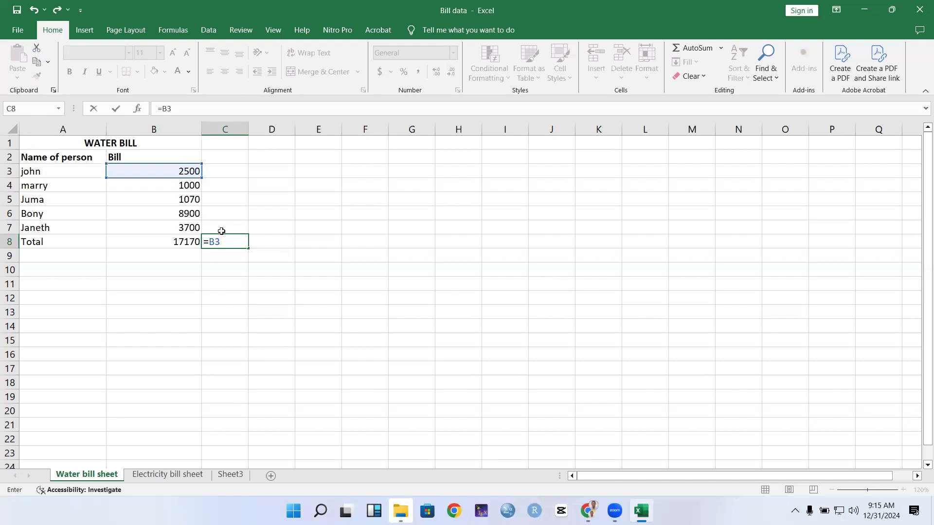
text(+)
click(189, 186)
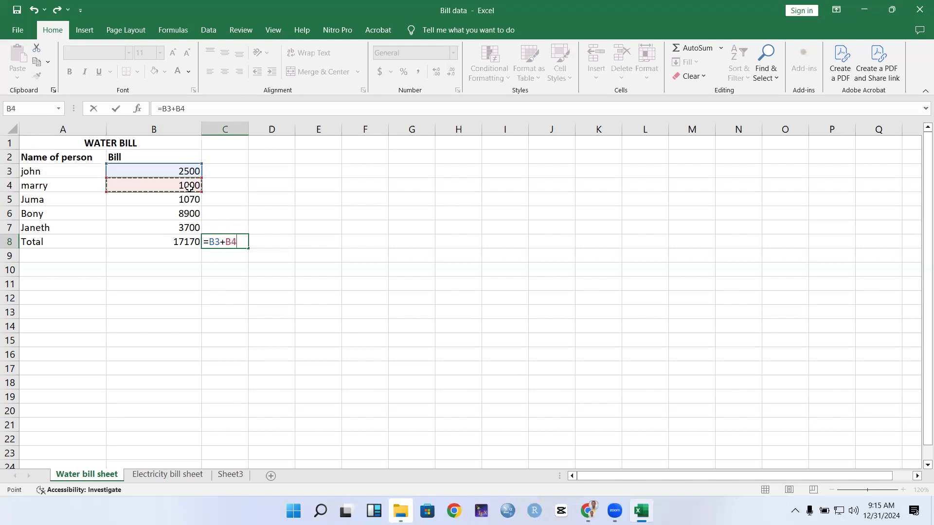
text(+)
click(184, 198)
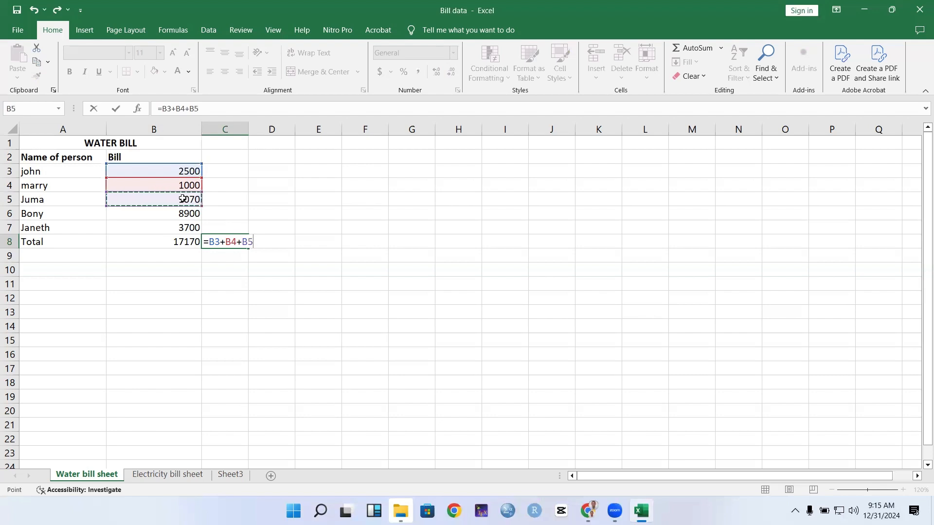
text(+)
click(180, 213)
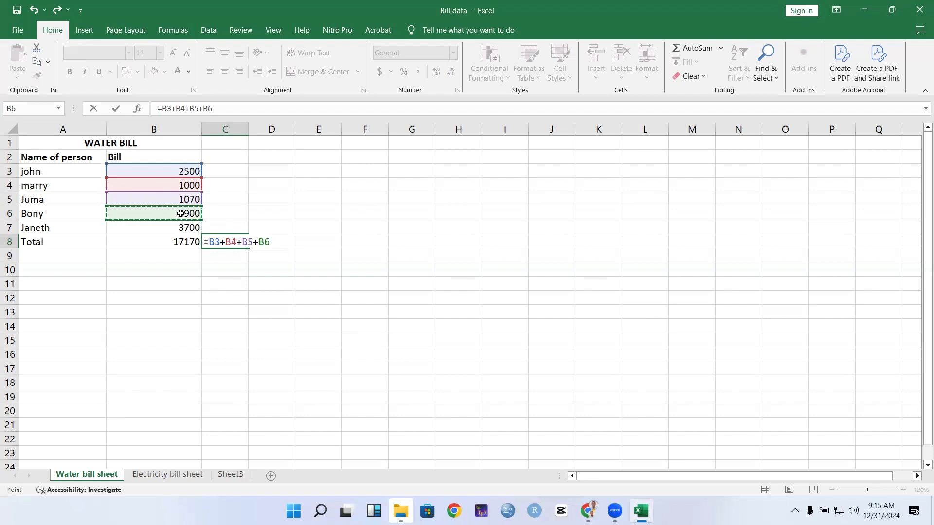
text(+)
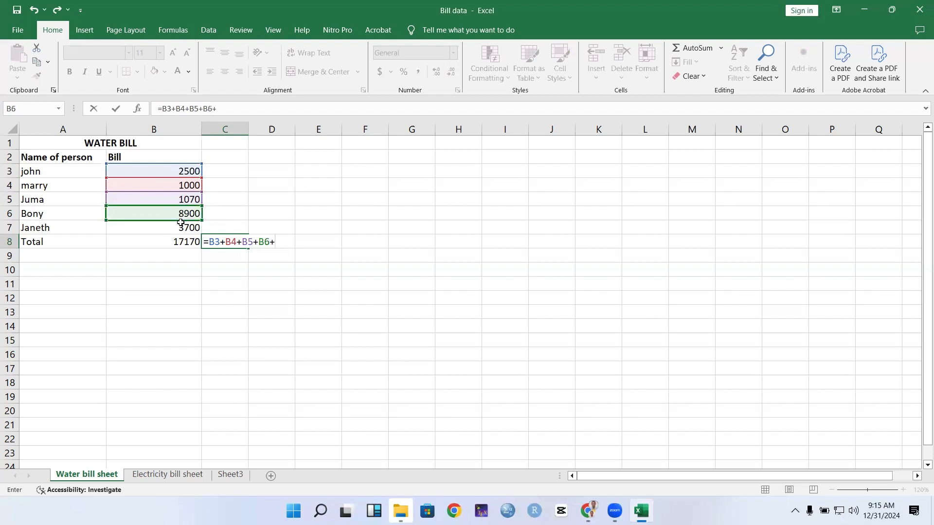
click(181, 228)
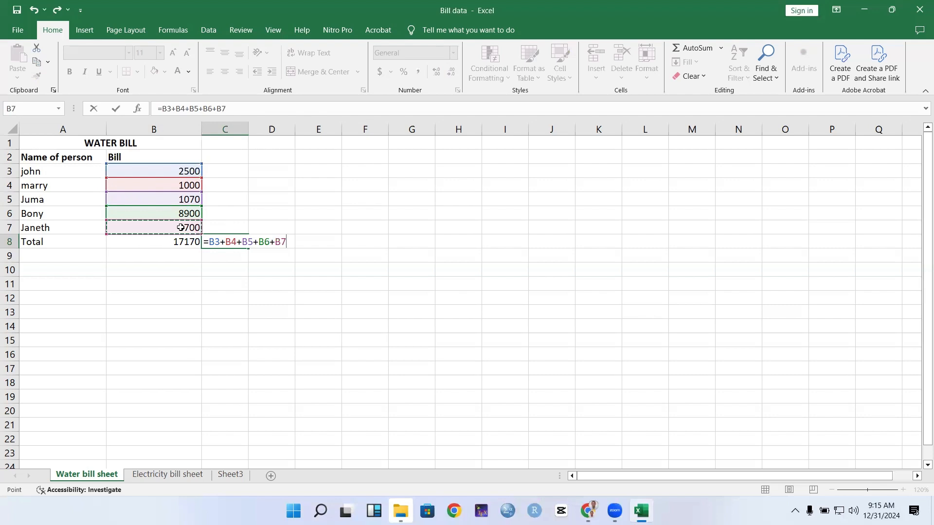
key(Return)
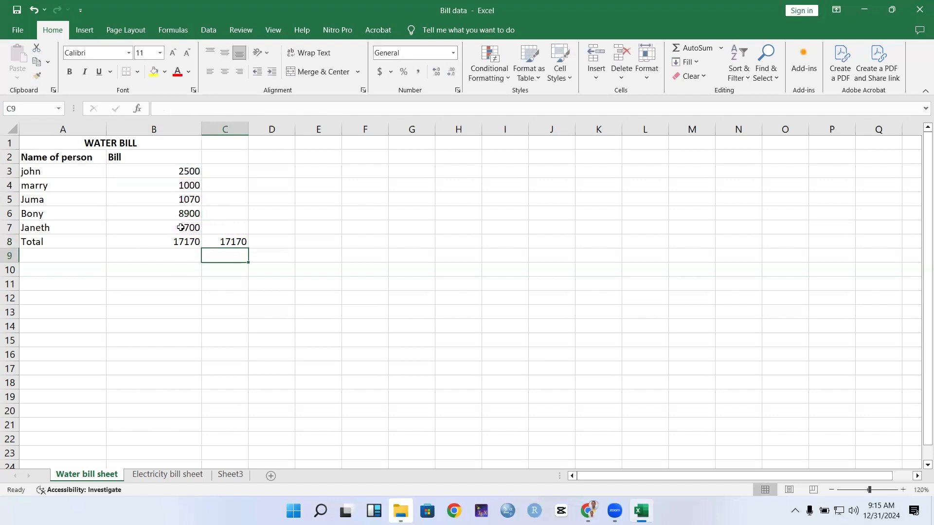
Compare the formulas behind the two totals in B8 and C8, leaving both unedited
click(182, 242)
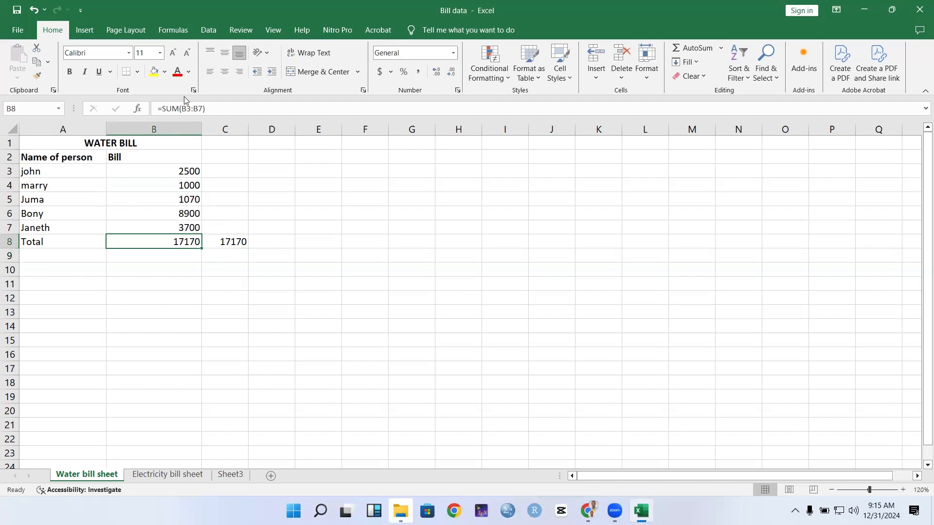
click(218, 105)
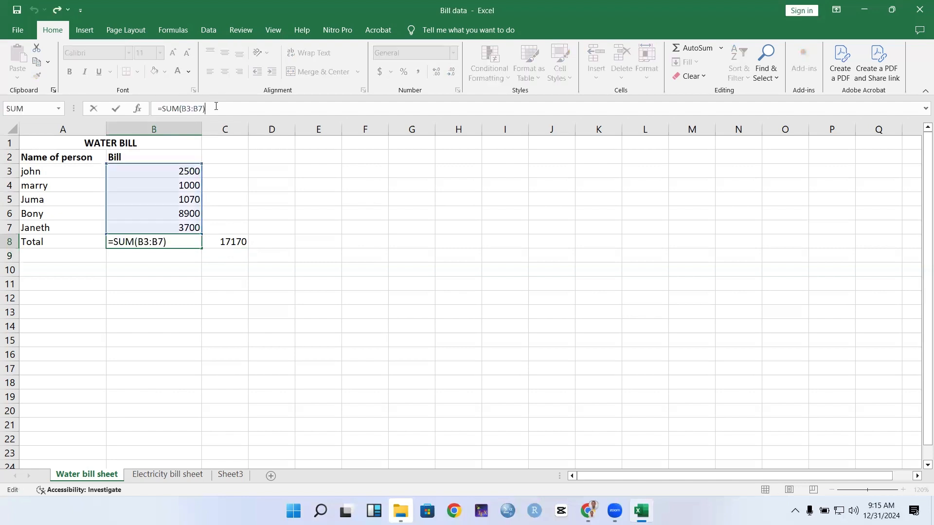
click(231, 243)
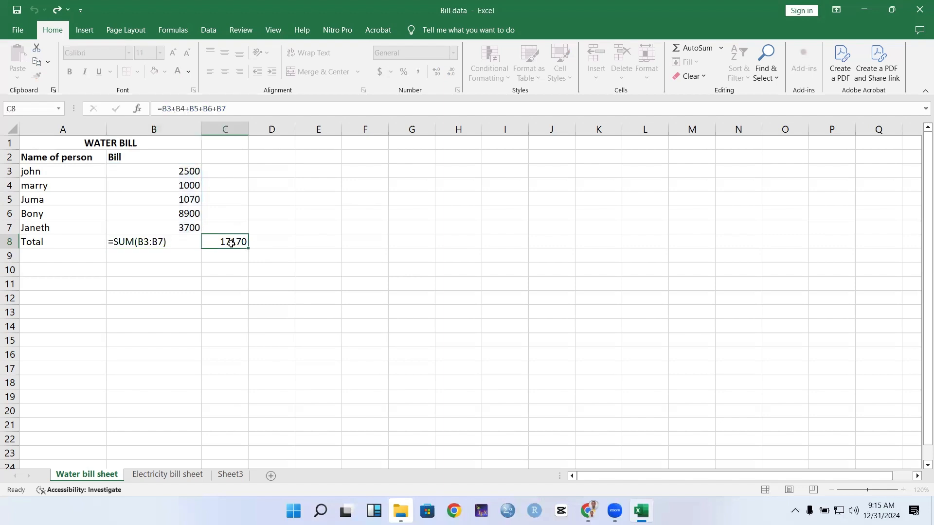
click(236, 110)
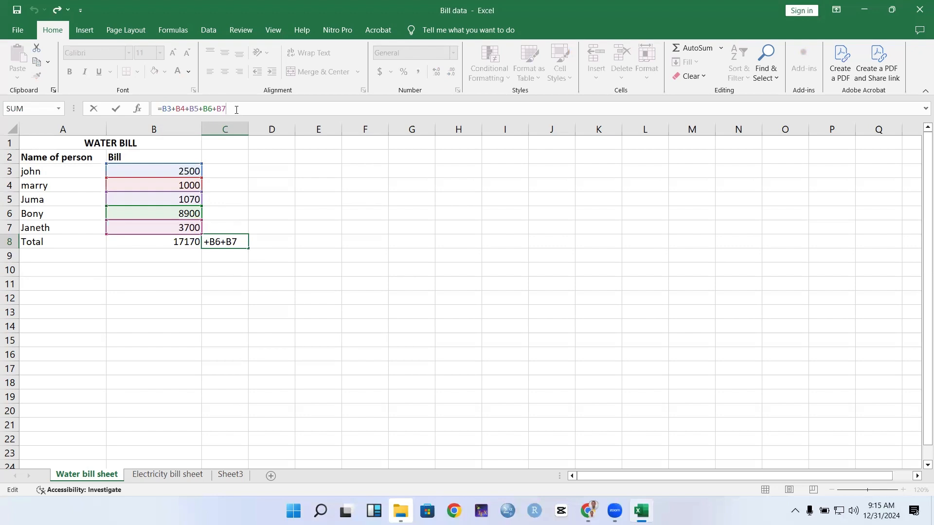
click(33, 242)
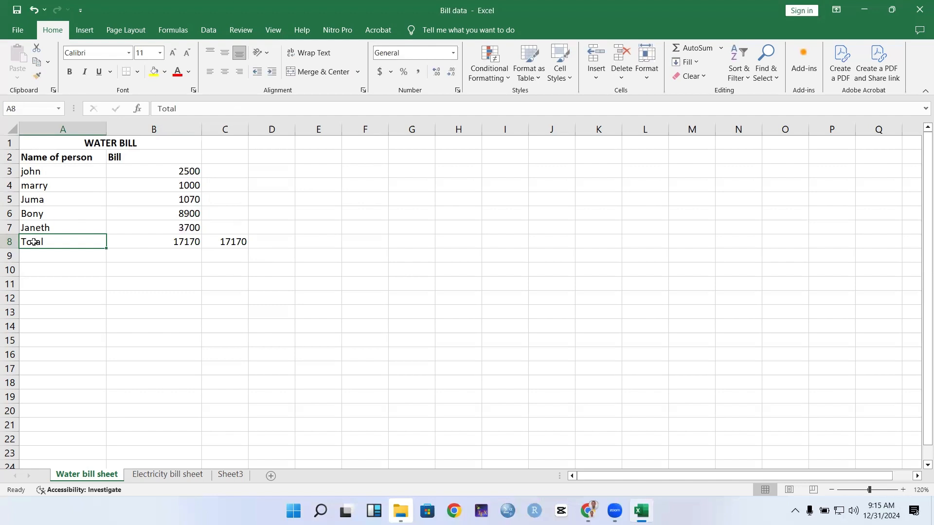
Label the row below Total by entering Average in cell A9
click(43, 258)
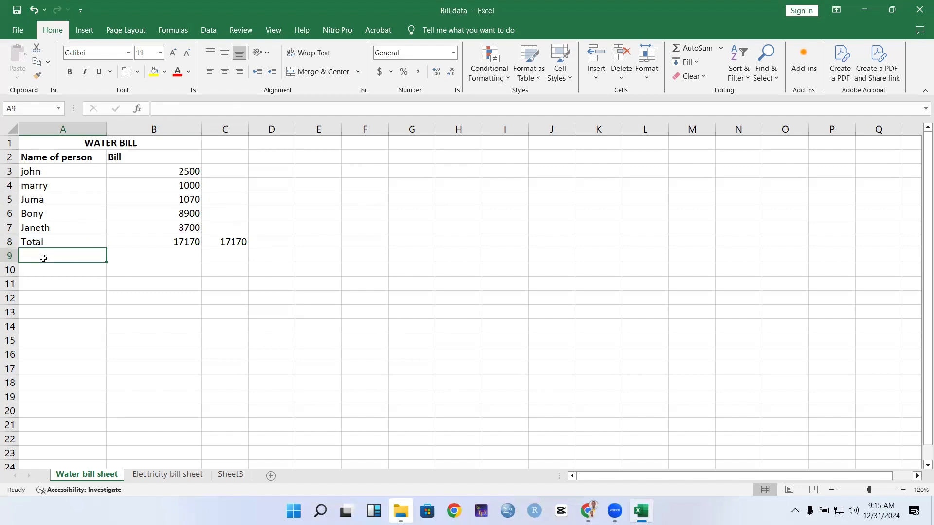
text(Ave)
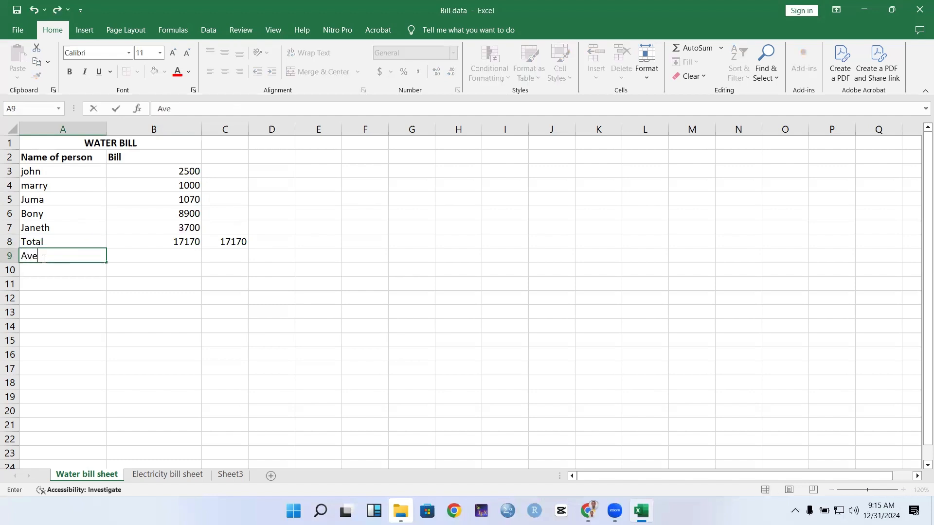
text(rage)
Enter the formula =AVERAGE(B3:B7) in B9 to average the five bill amounts, and check it
click(132, 256)
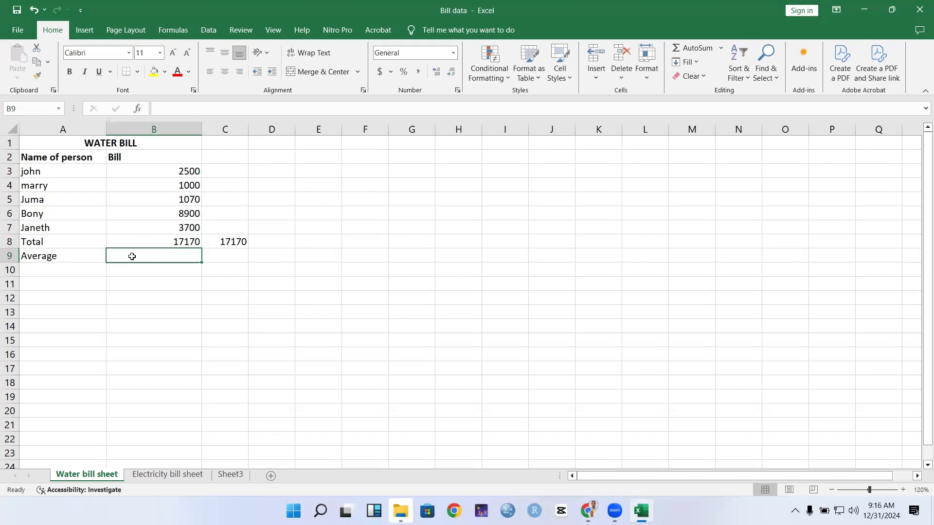
text(=)
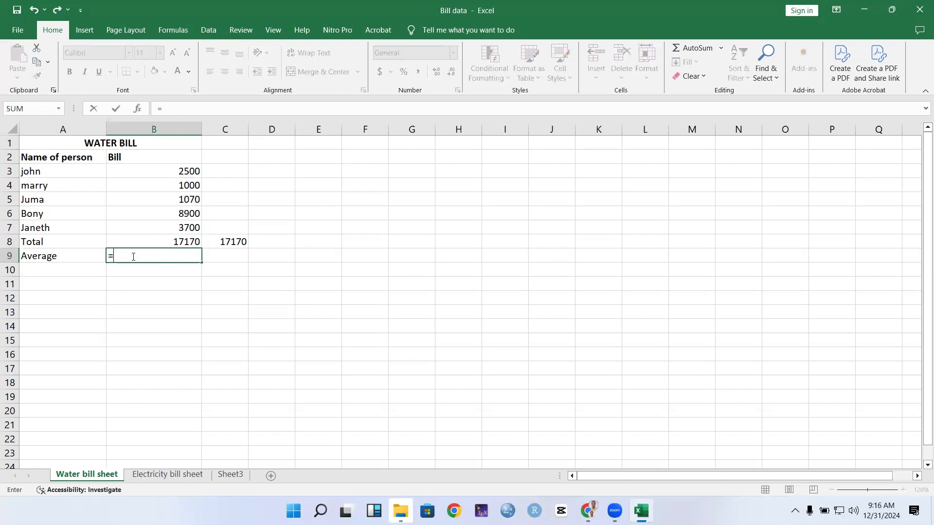
text(ave)
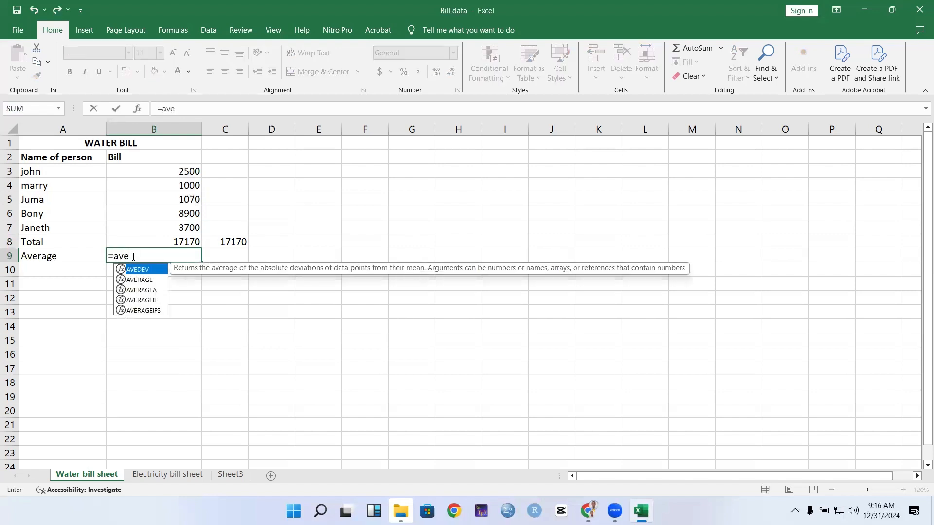
double_click(139, 280)
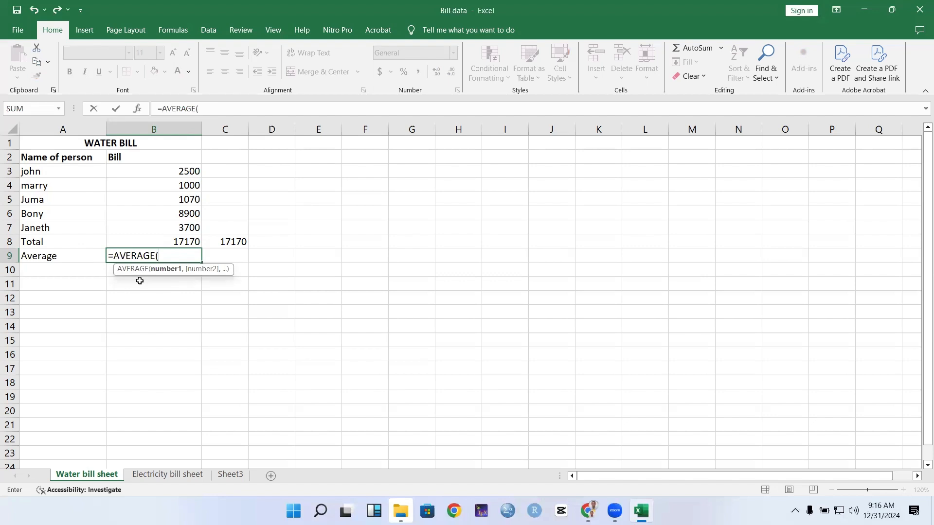
click(188, 171)
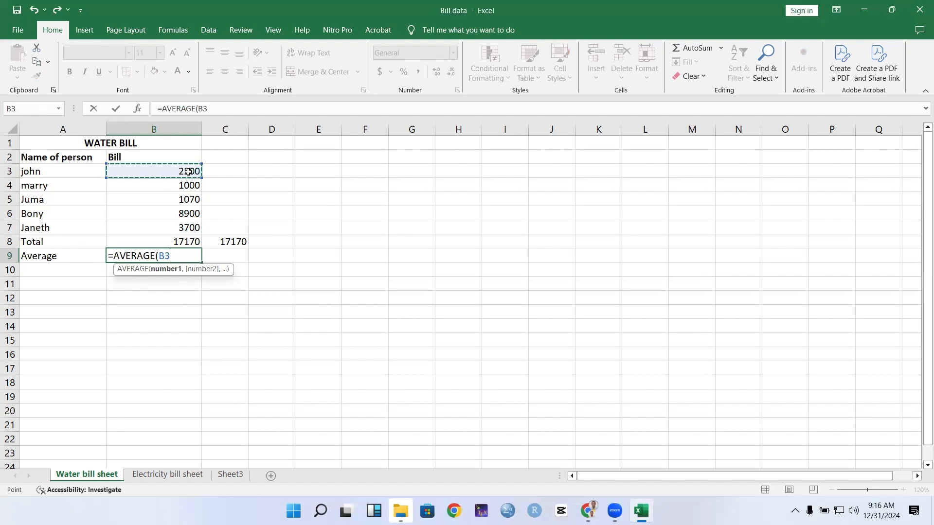
key(F8)
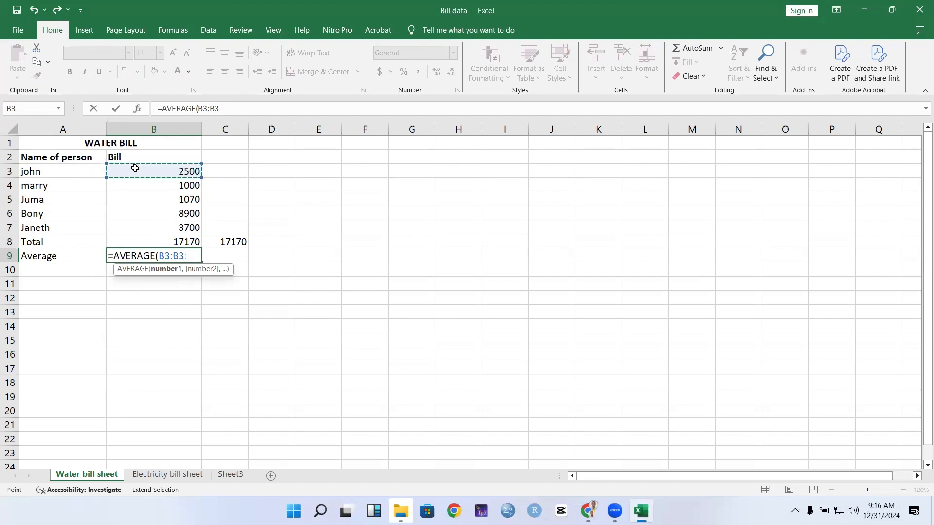
click(173, 229)
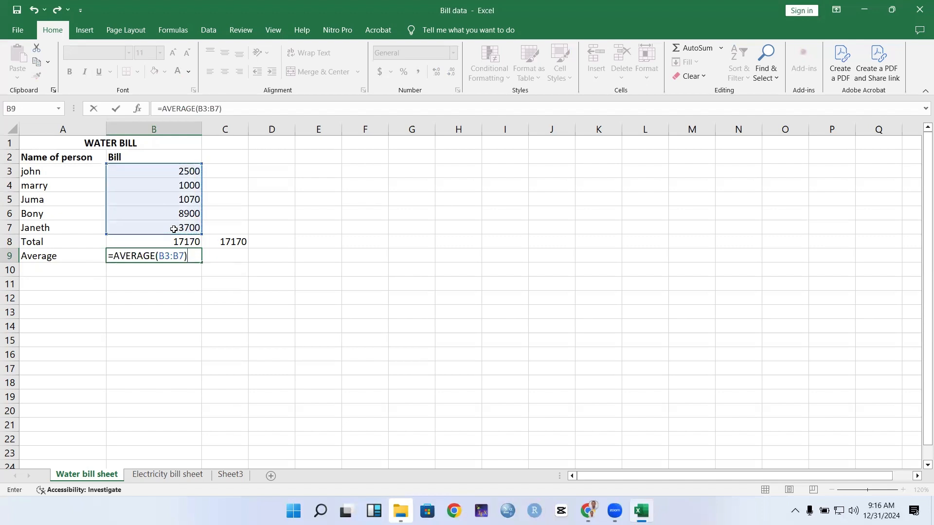
text())
key(Return)
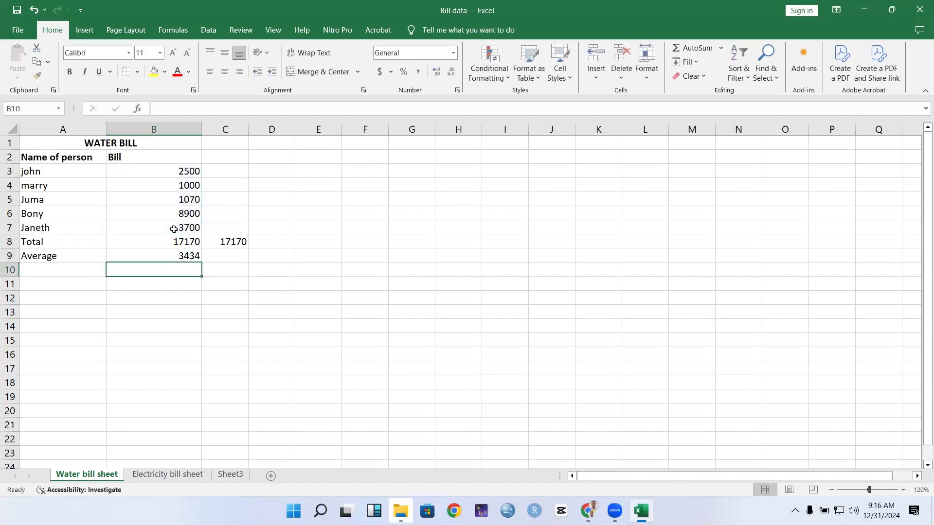
click(187, 256)
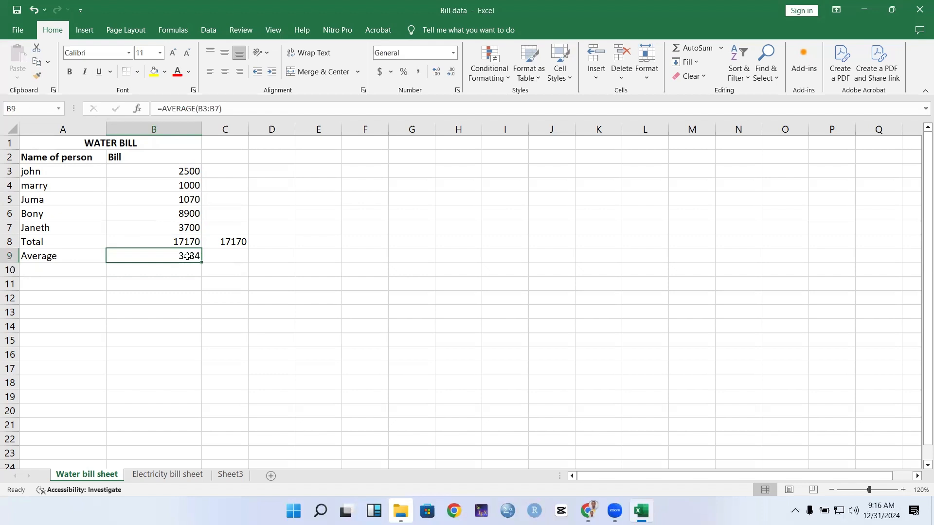
click(237, 114)
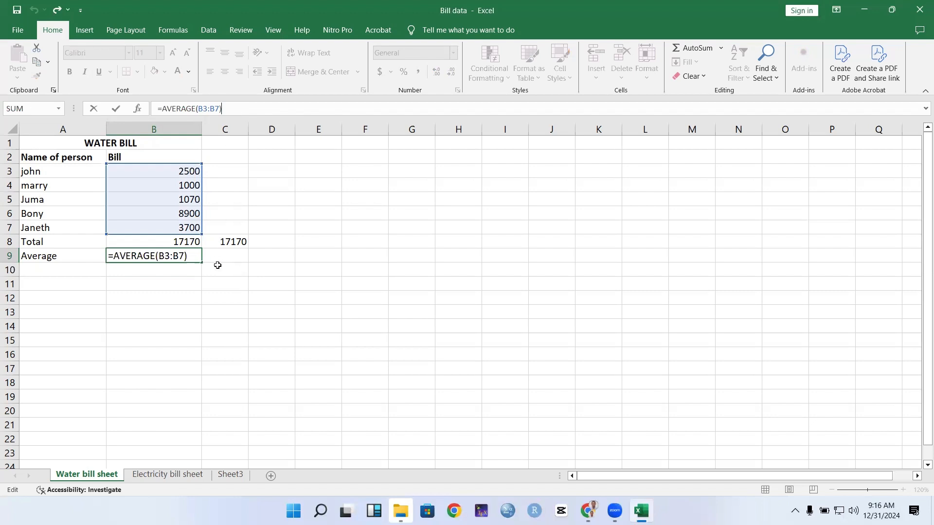
Calculate the average manually in C9 with the formula =C8/5
click(217, 257)
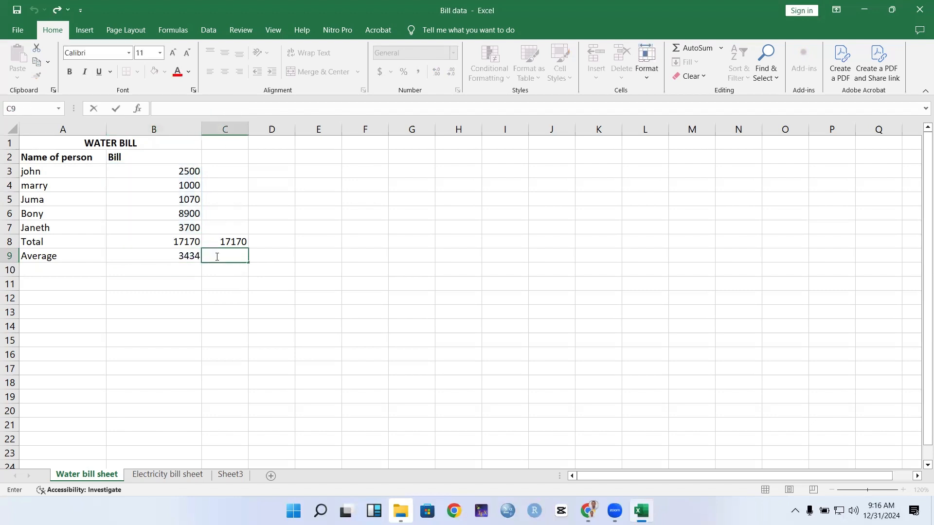
text(=)
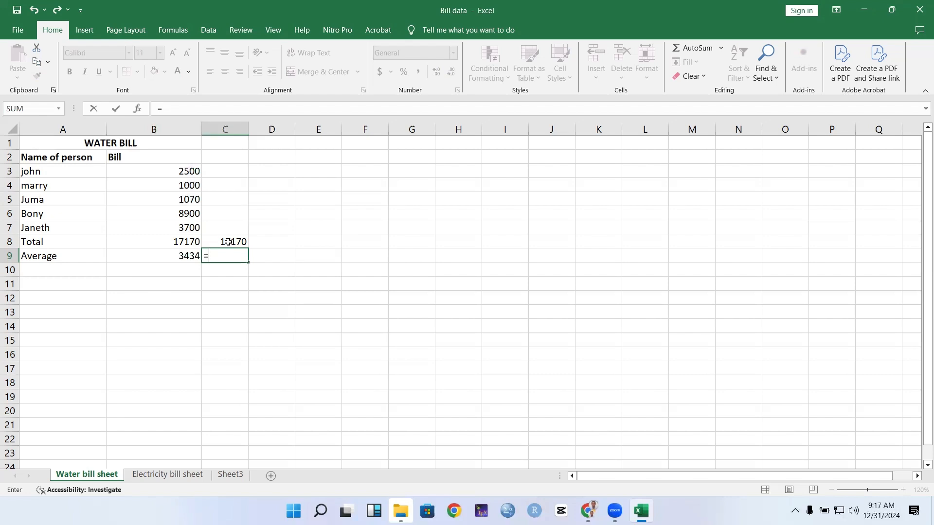
click(228, 241)
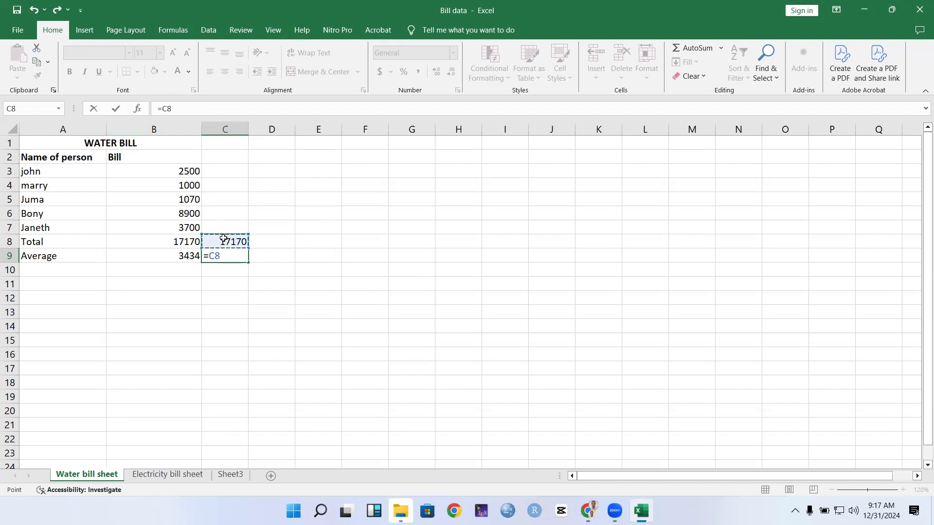
text(/)
text(5)
key(Return)
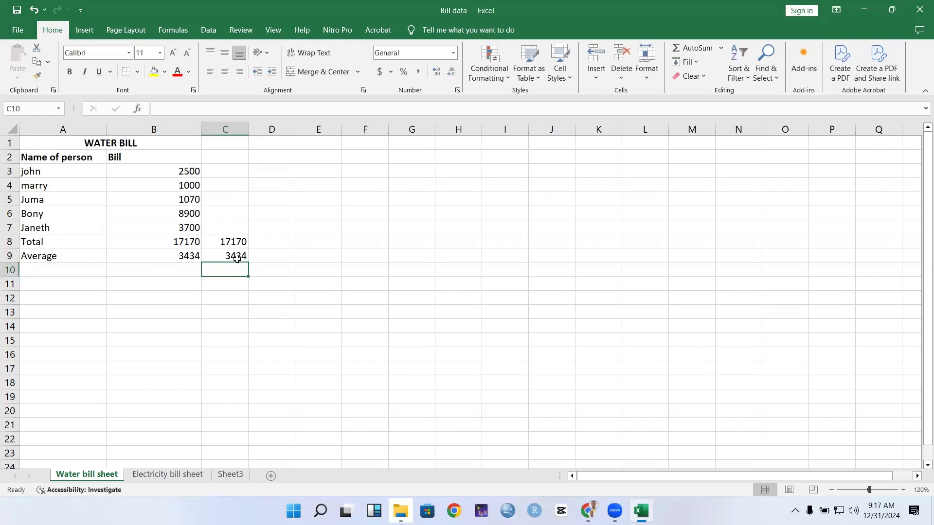
Review the formulas behind the totals and averages in cells B8, B9, C8 and C9
click(181, 243)
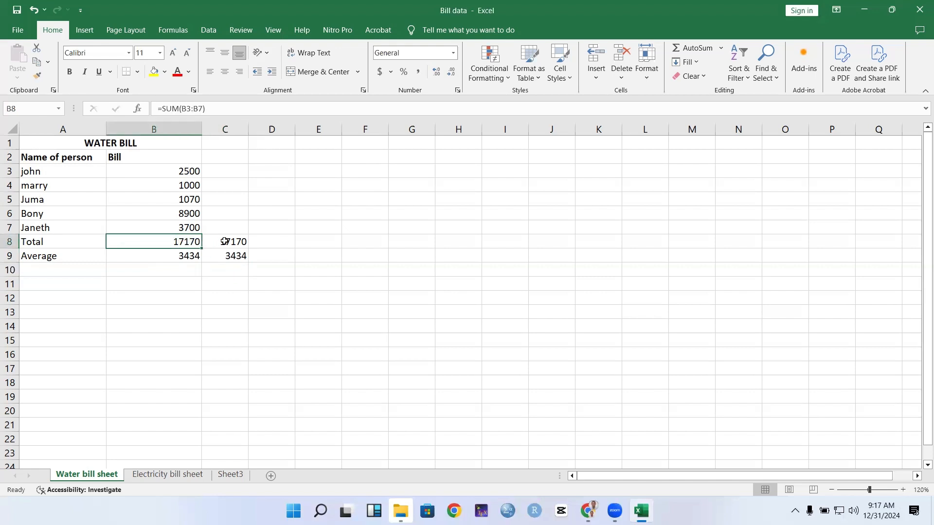
click(186, 256)
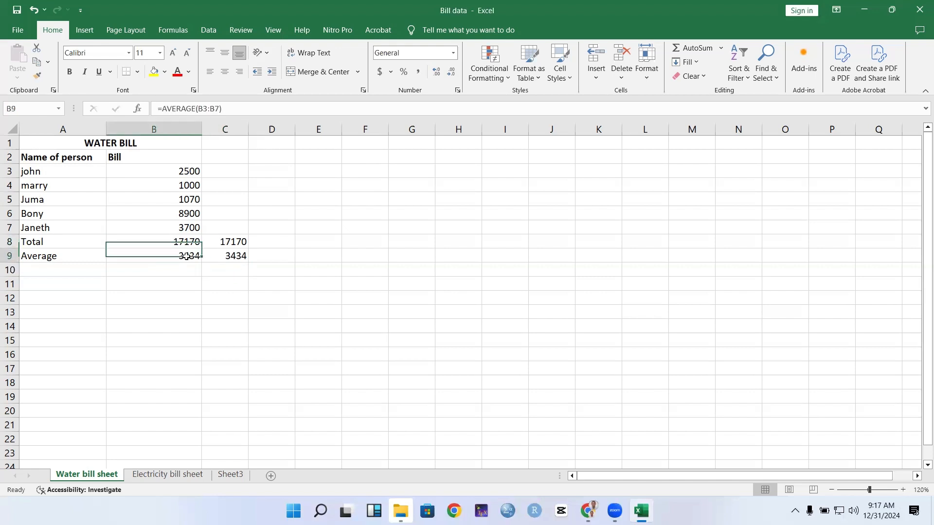
click(225, 241)
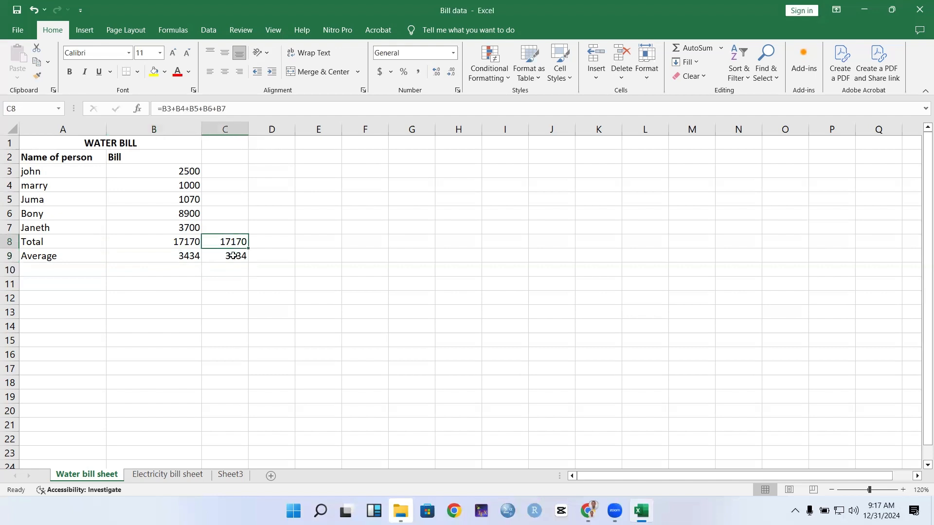
click(233, 256)
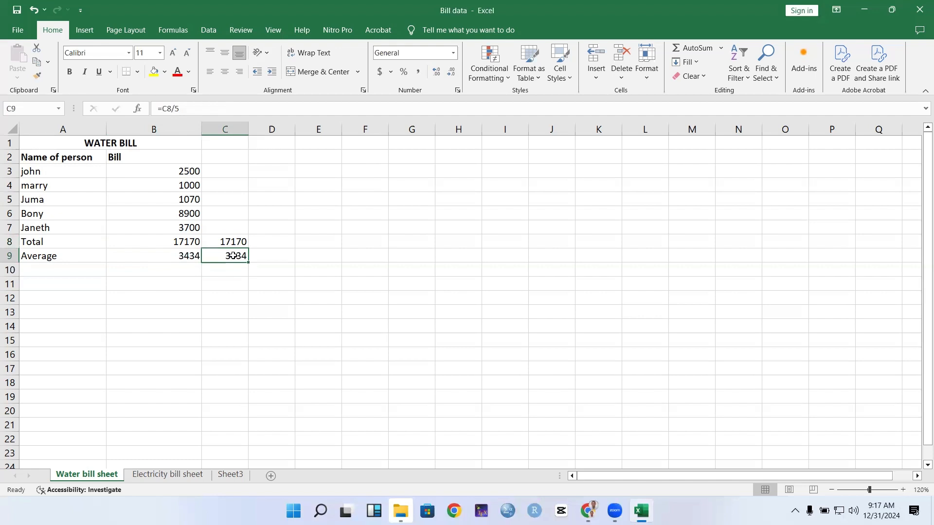
Label the row below Average by entering maximum in cell A10
double_click(69, 270)
text(max)
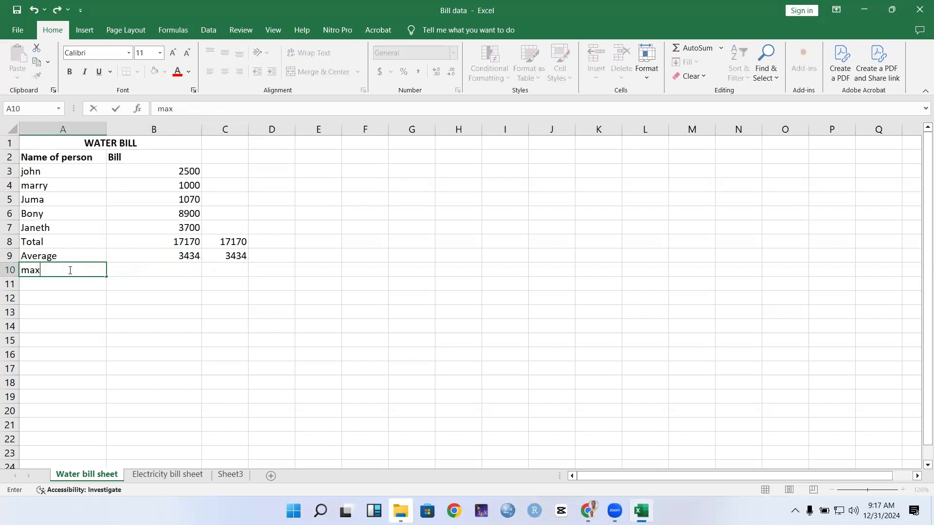
text(imum)
click(121, 271)
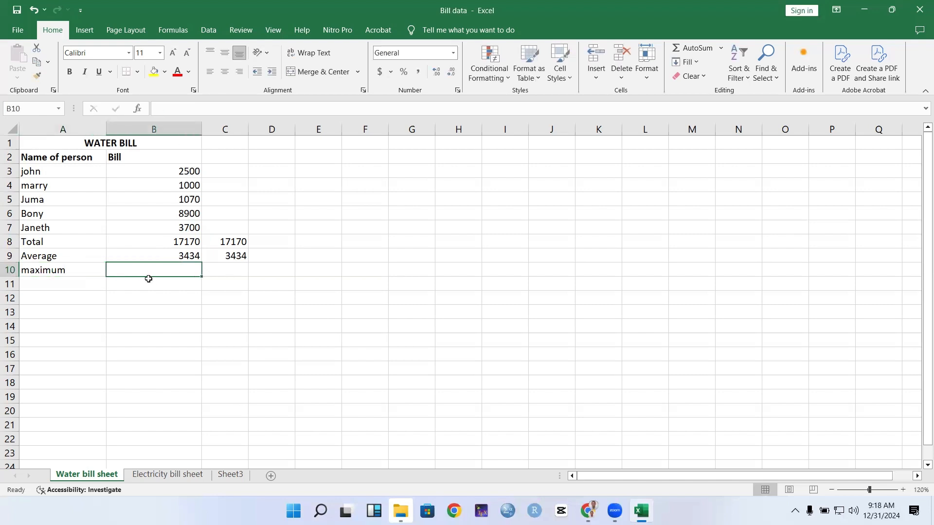
Find the largest of the five bill amounts in B10 with the formula =MAX(B3:B7)
text(=)
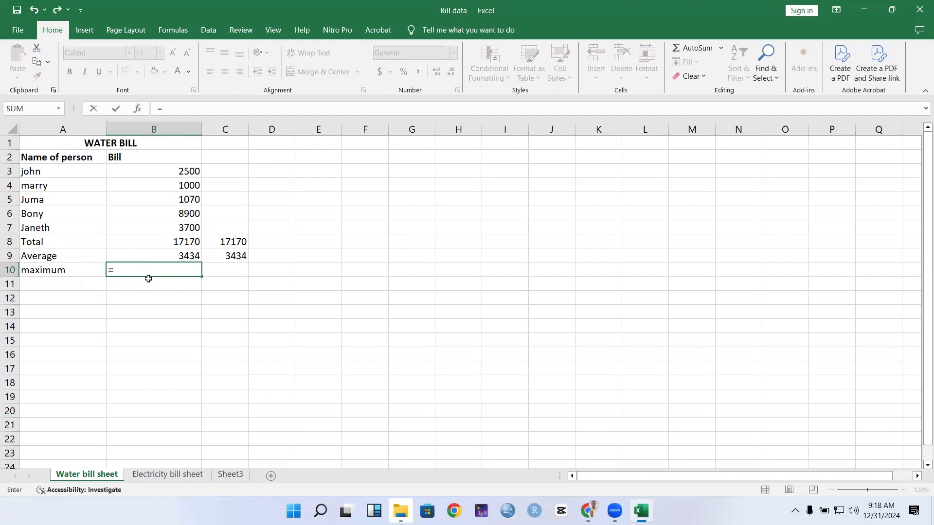
text(ma)
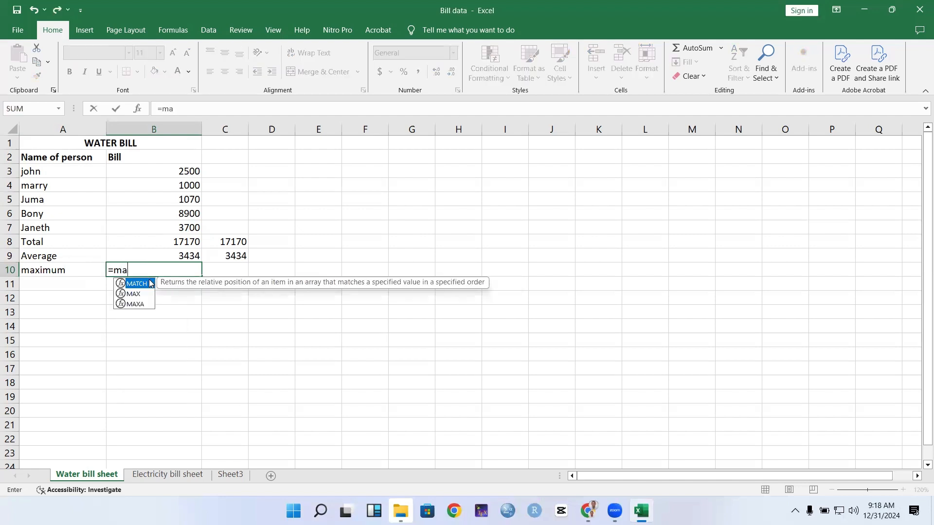
text(x)
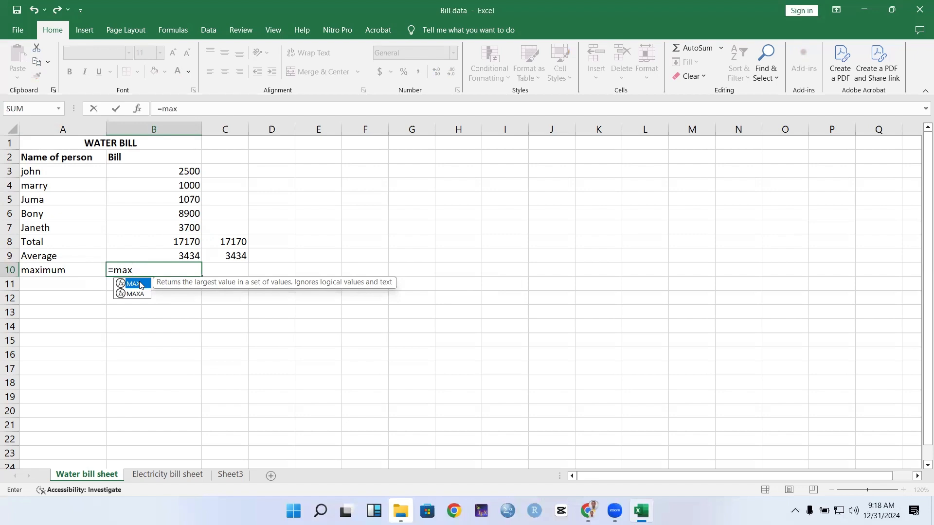
double_click(140, 284)
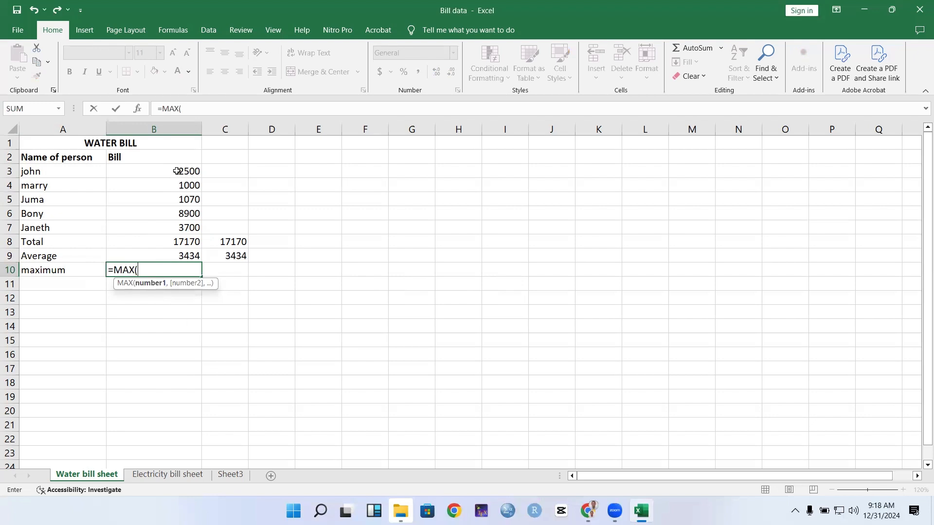
click(177, 171)
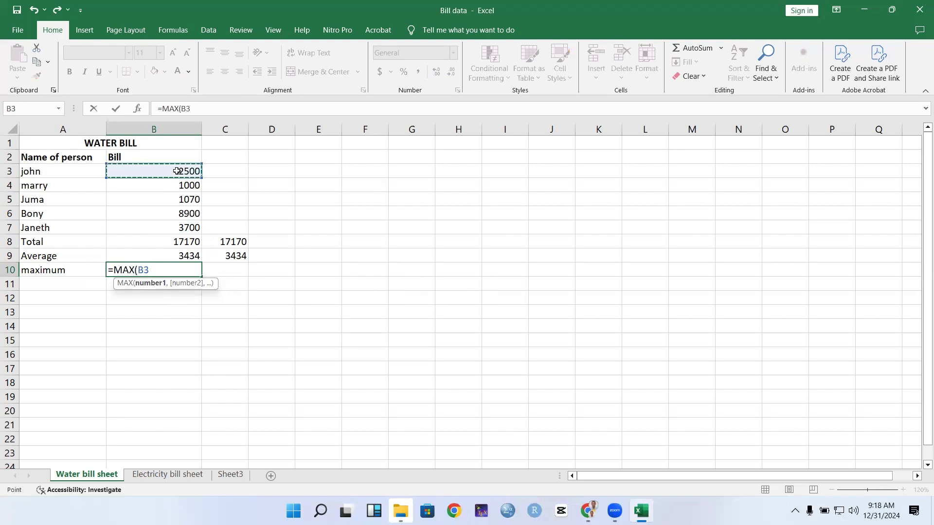
key(F8)
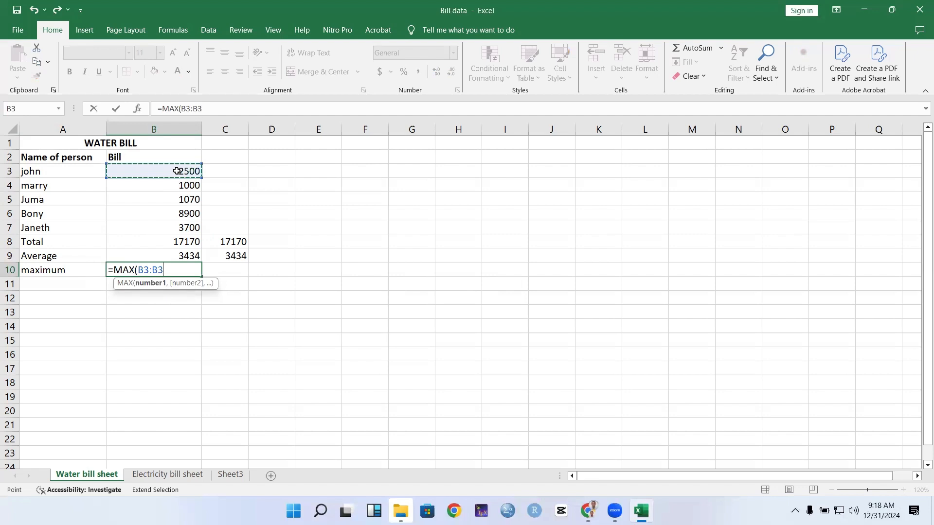
click(188, 228)
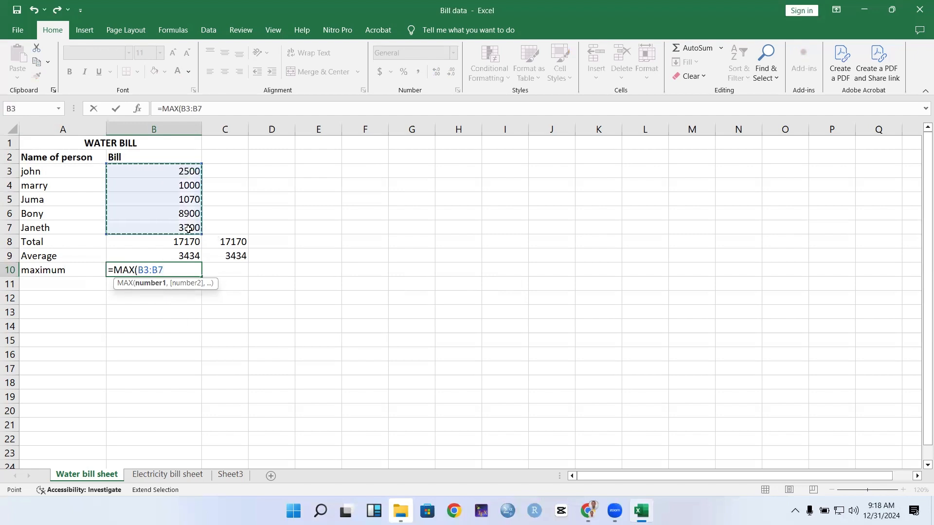
key(Return)
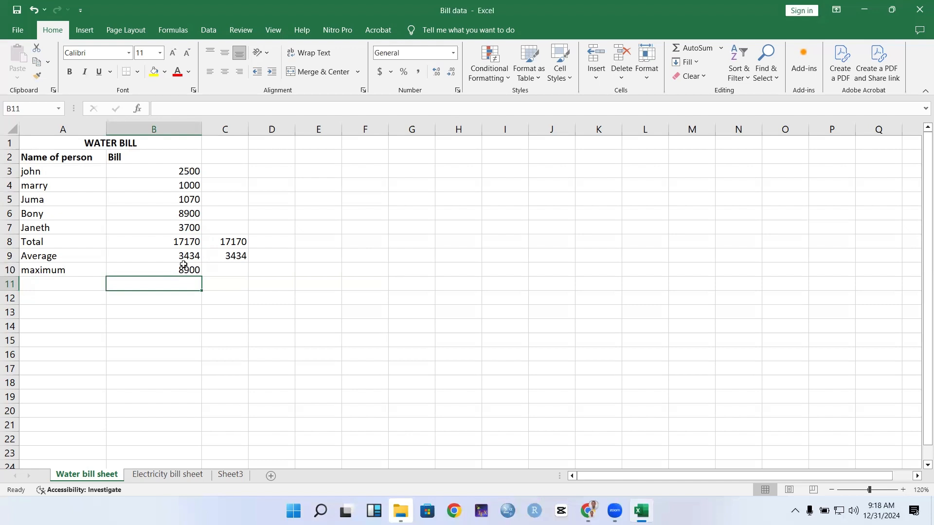
Label the row below maximum by entering minimum in cell A11
click(42, 287)
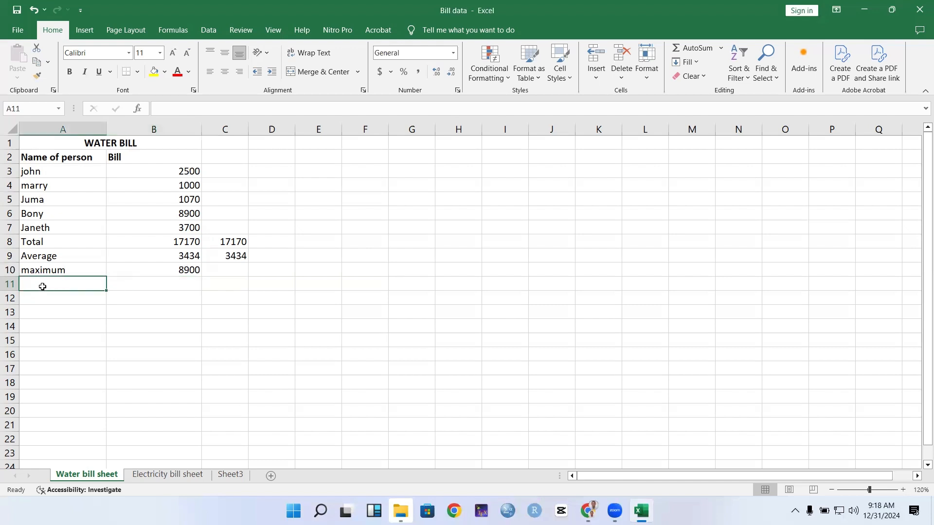
text(min)
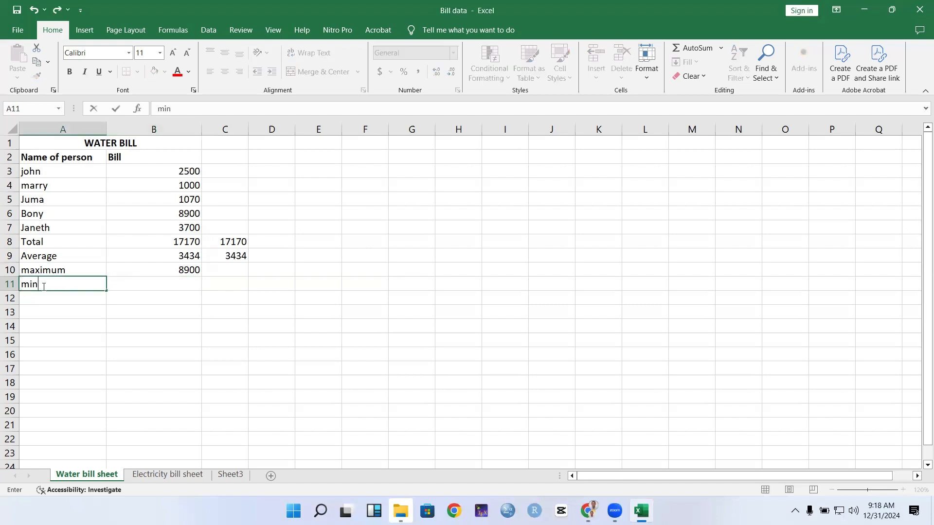
text(imum)
Find the smallest of the five bill amounts in B11 with the formula =MIN(B3:B7)
click(138, 285)
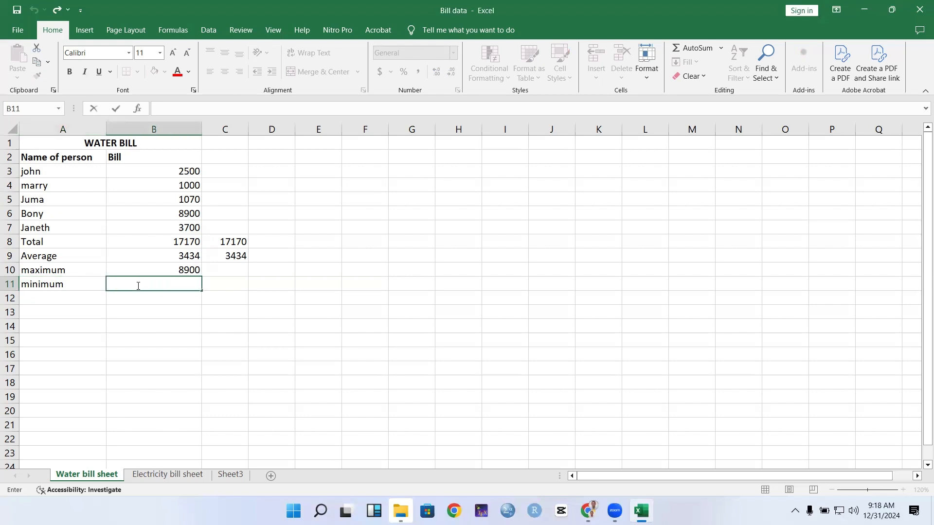
text(=min)
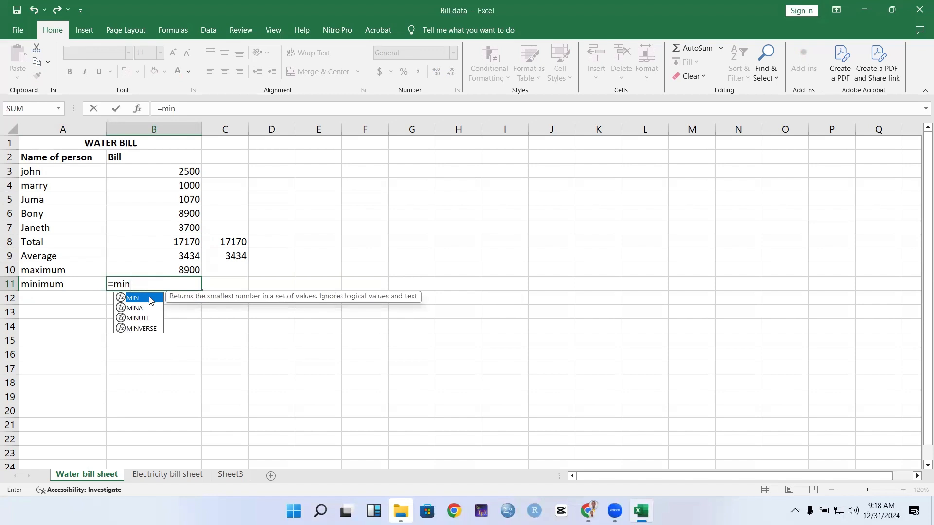
double_click(149, 300)
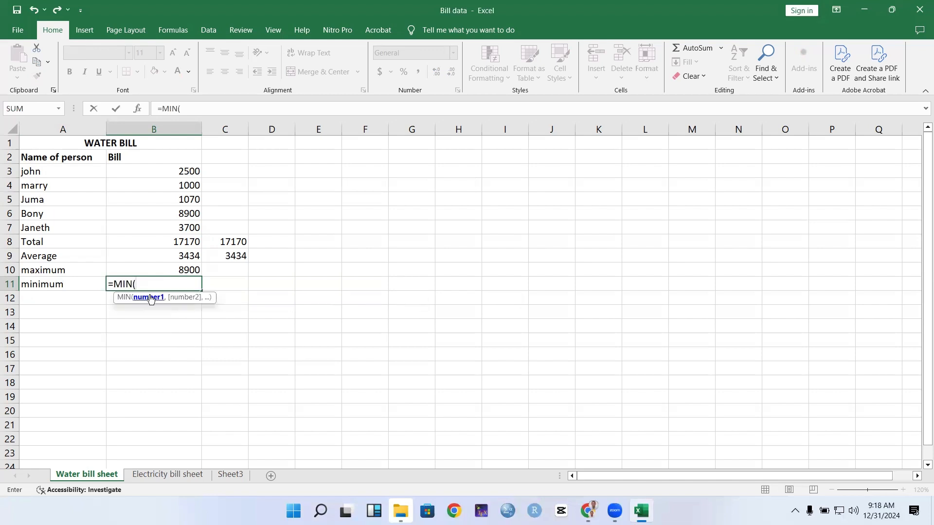
click(182, 173)
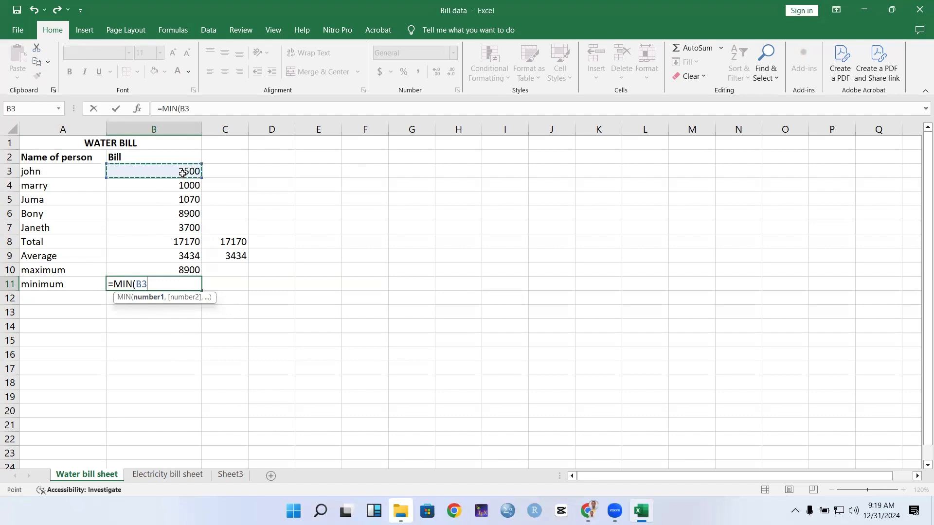
key(F8)
click(192, 227)
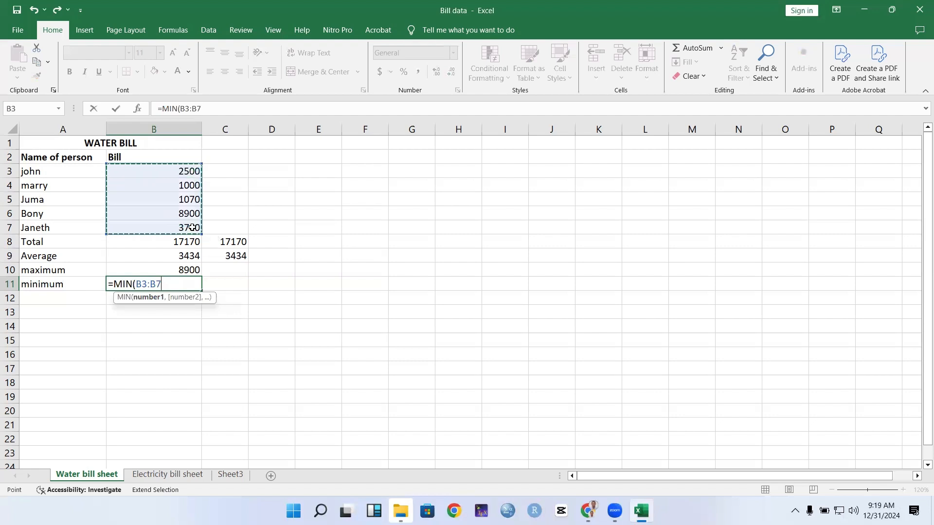
text())
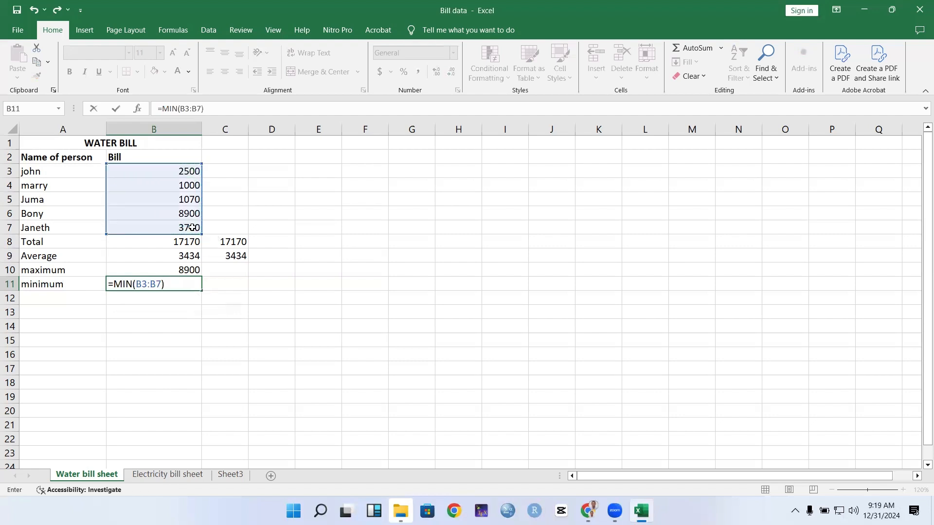
key(Return)
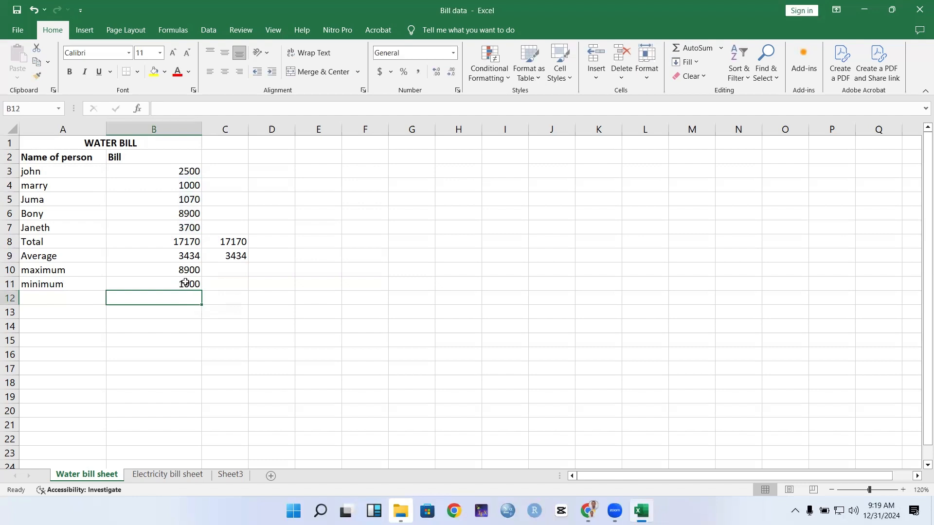
Label the row below minimum by entering standard deviation in cell A12
click(53, 300)
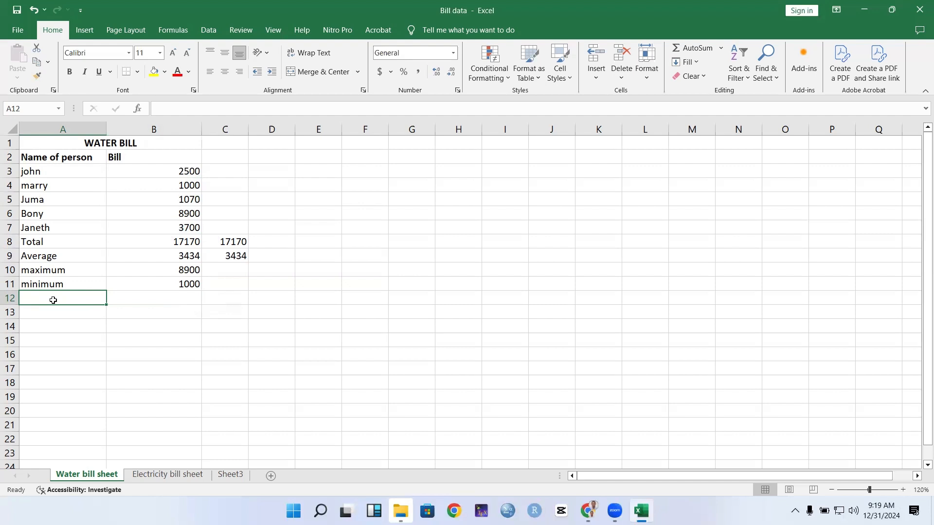
text(standard)
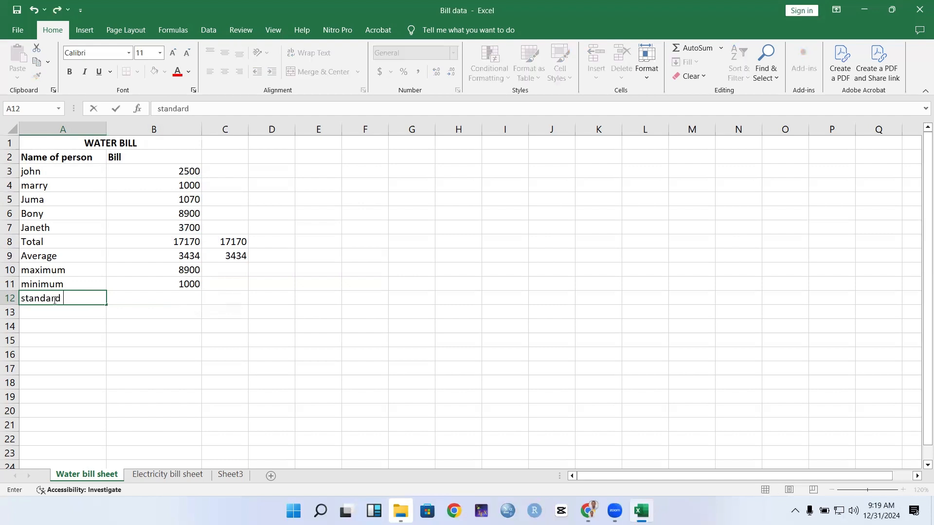
text( deviation)
Calculate the sample standard deviation of the five bill amounts in B12 with the formula =STDEV.S(B3:B7)
click(152, 302)
text(=)
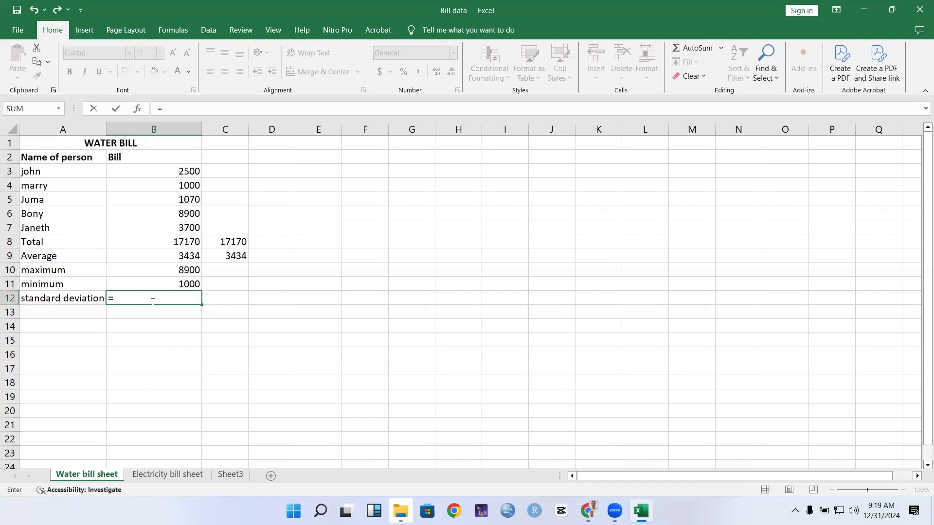
text(std)
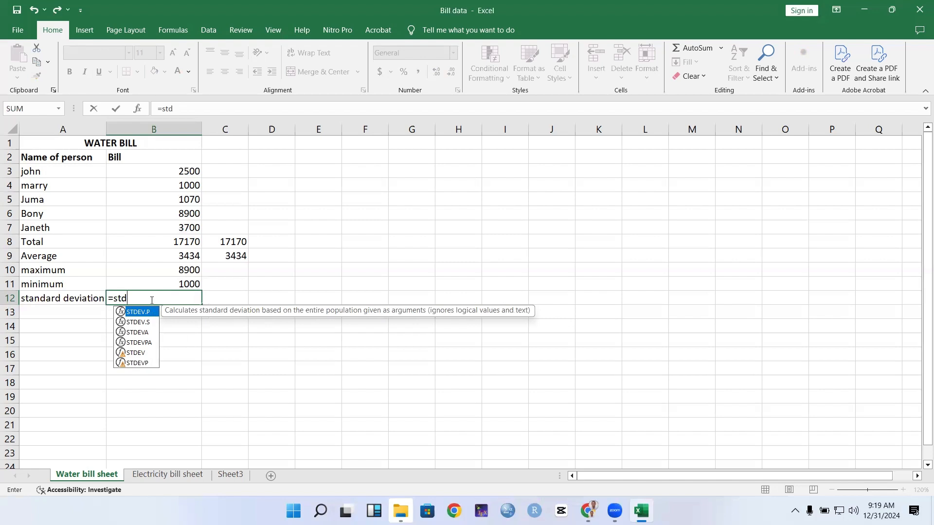
double_click(137, 322)
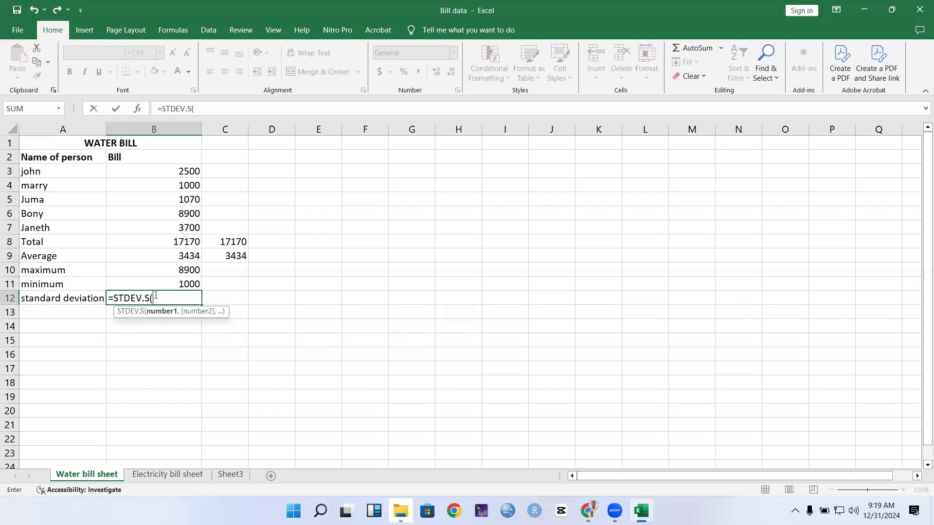
click(186, 170)
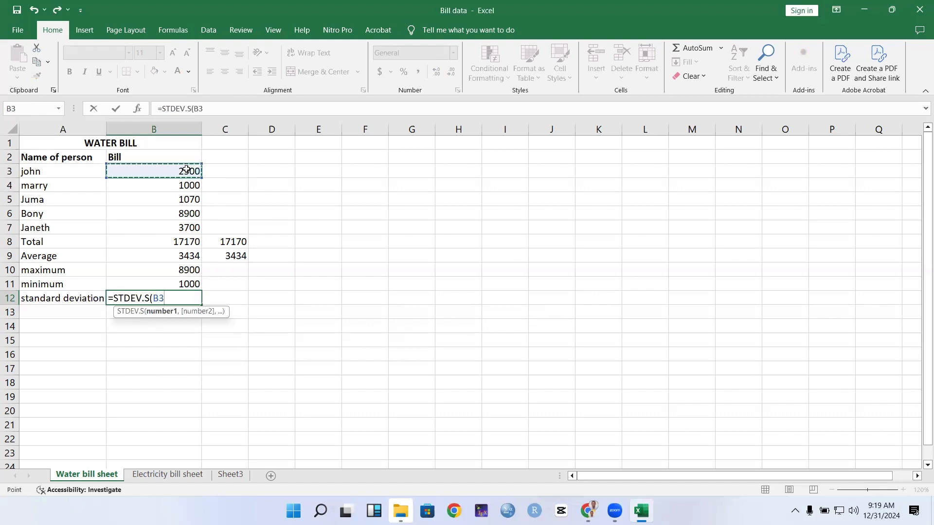
key(F8)
click(182, 228)
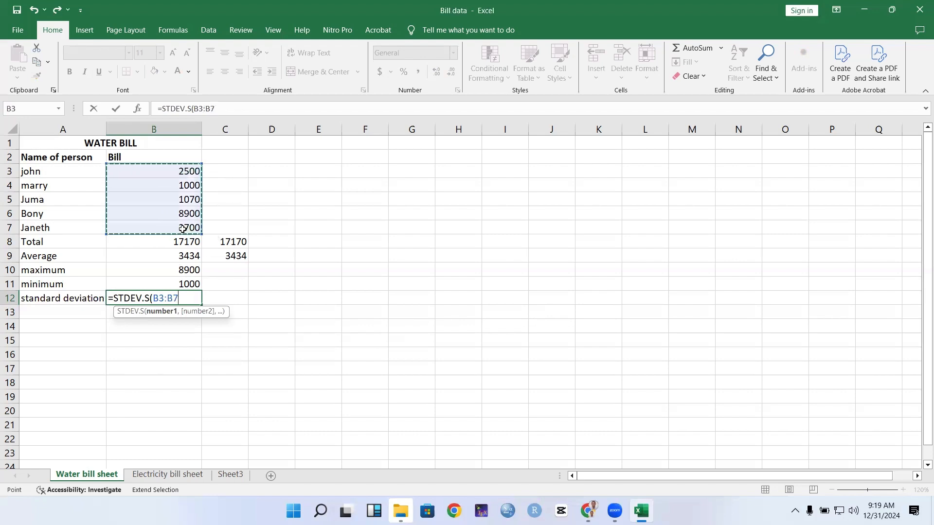
text())
key(Return)
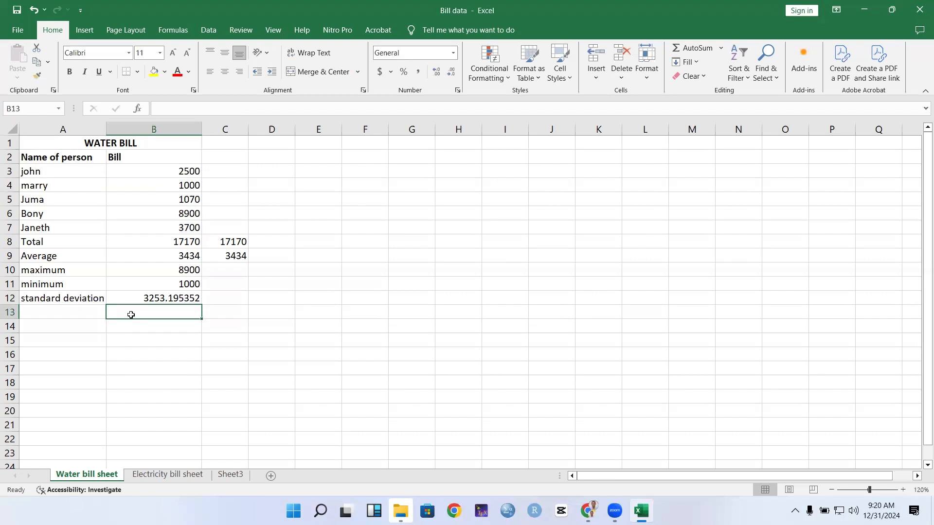
text(=var)
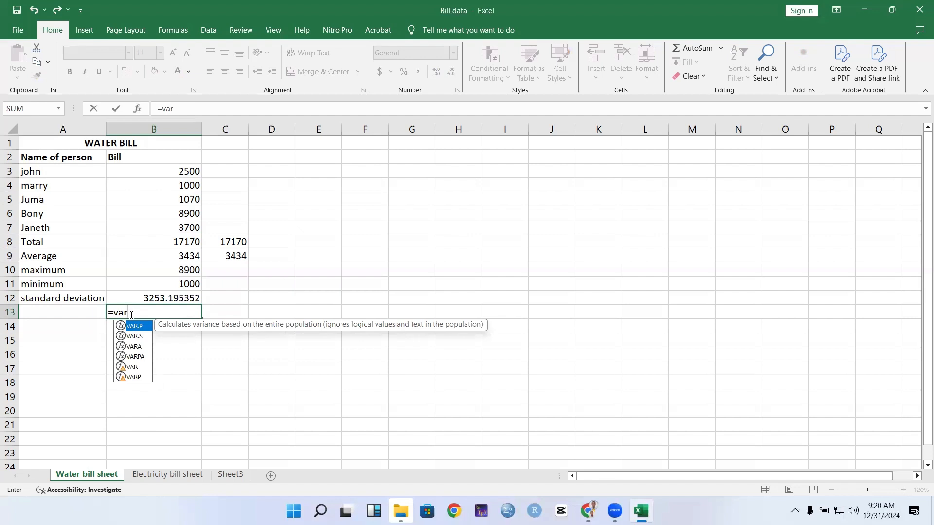
key(BackSpace)
key(BackSpace)
key(BackSpace)
key(BackSpace)
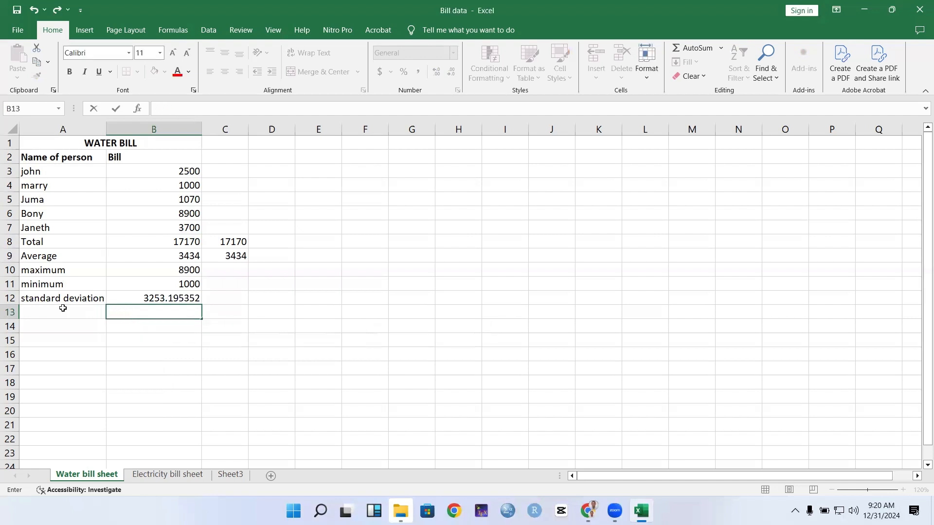
Enter the label Variance in B13 and move it to A13, below standard deviation
text(Variance)
drag(147, 312, 96, 312)
key(ctrl+x)
click(60, 309)
key(ctrl+v)
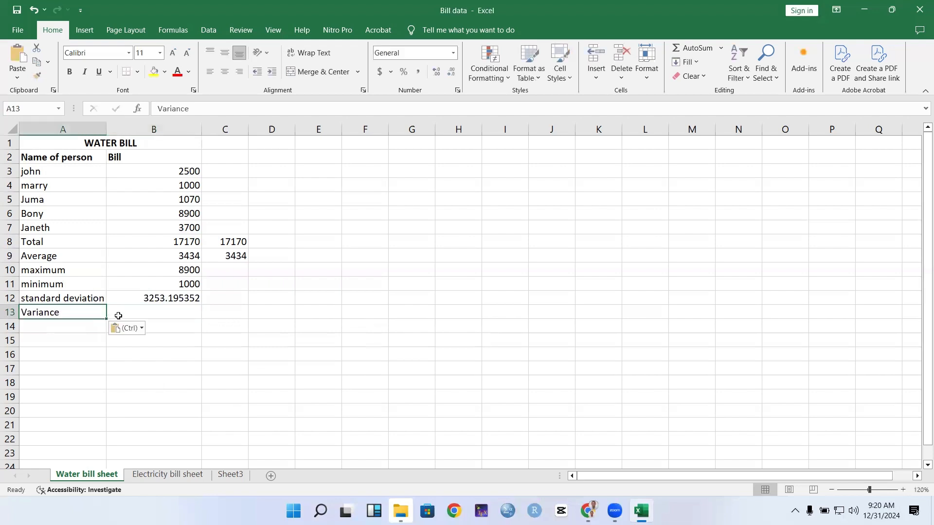
Calculate the sample variance of the five bill amounts in B13 with the formula =VAR.S(B3:B7)
click(139, 313)
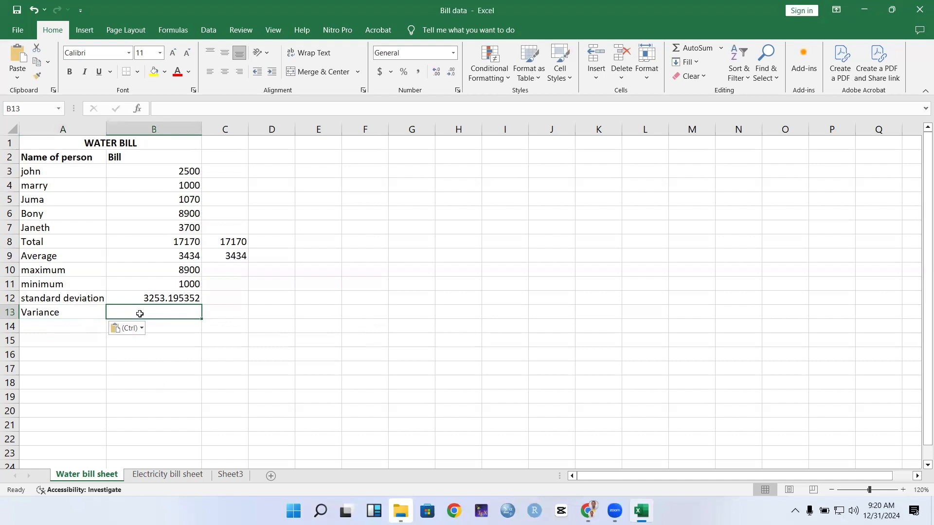
text(=var)
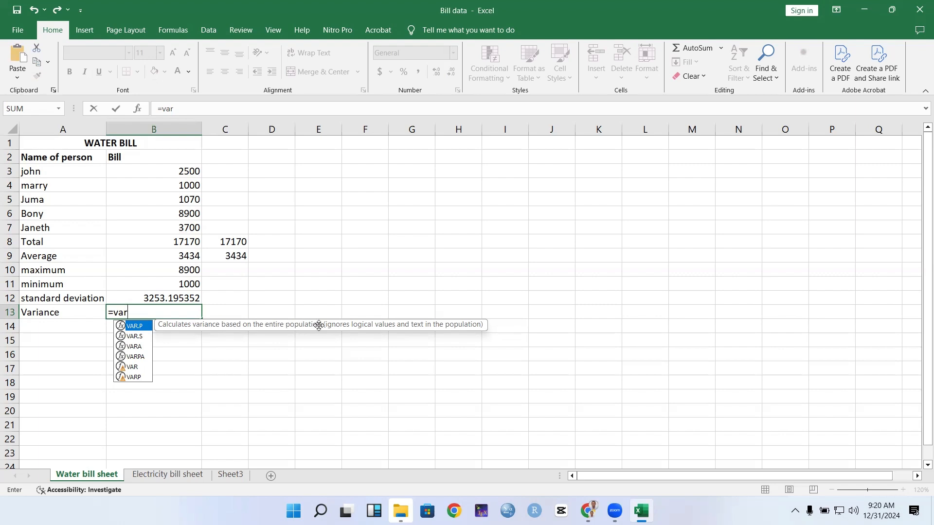
click(133, 336)
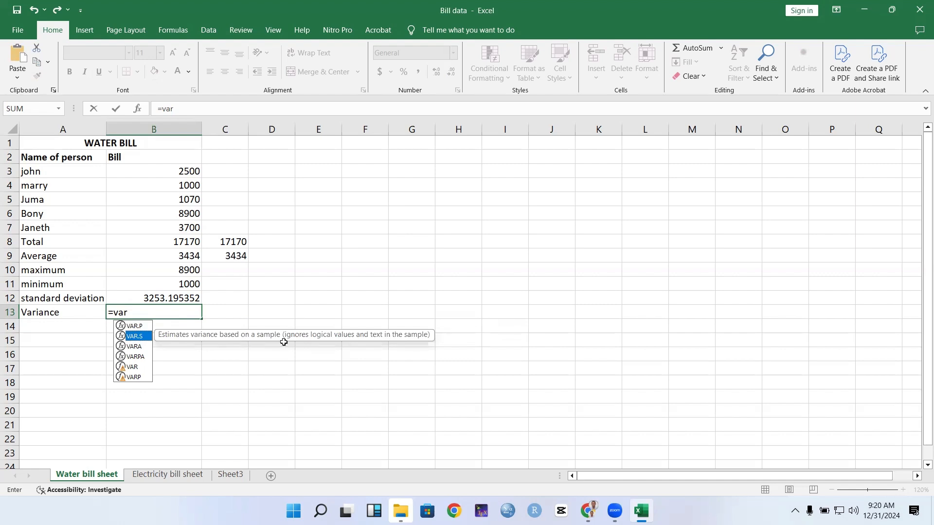
double_click(132, 335)
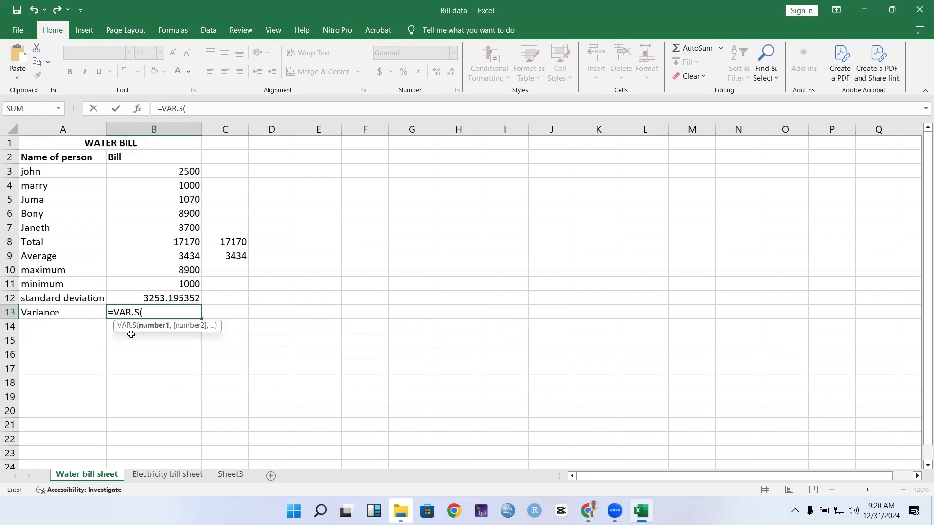
click(186, 173)
key(F8)
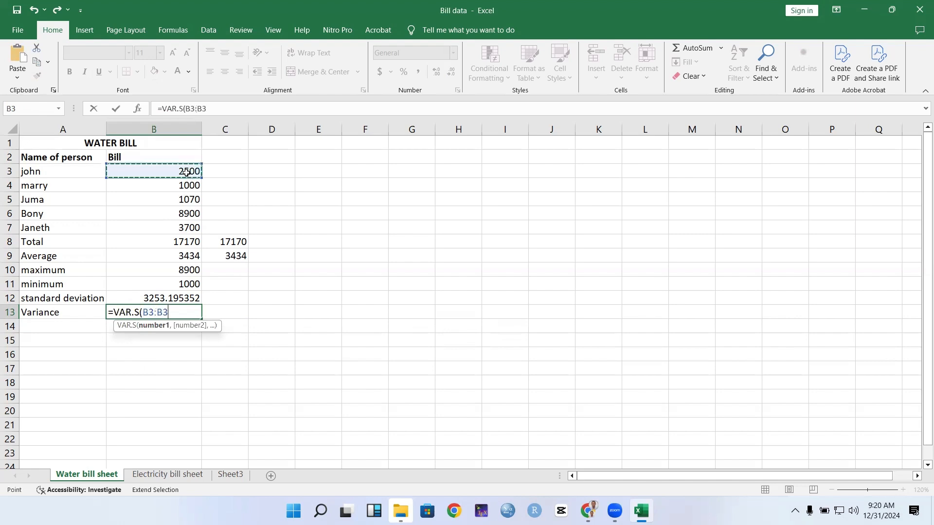
click(185, 230)
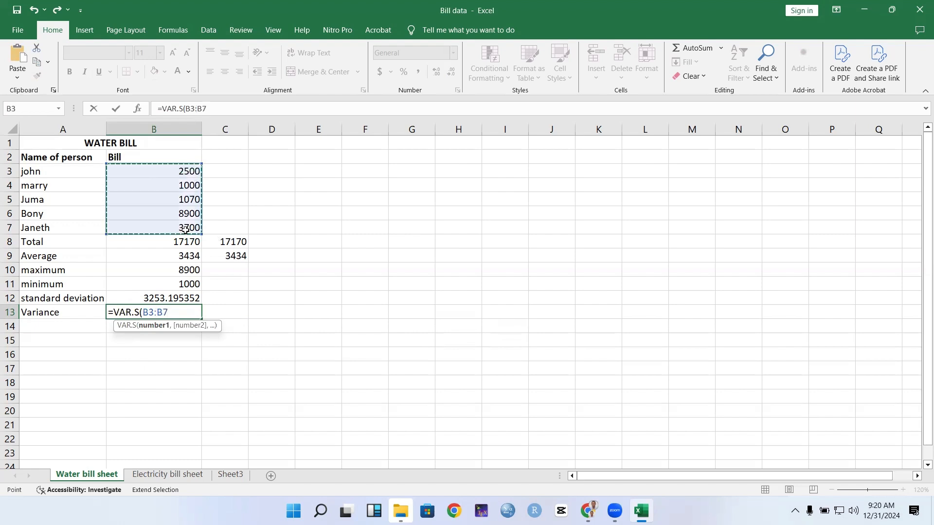
text())
key(Return)
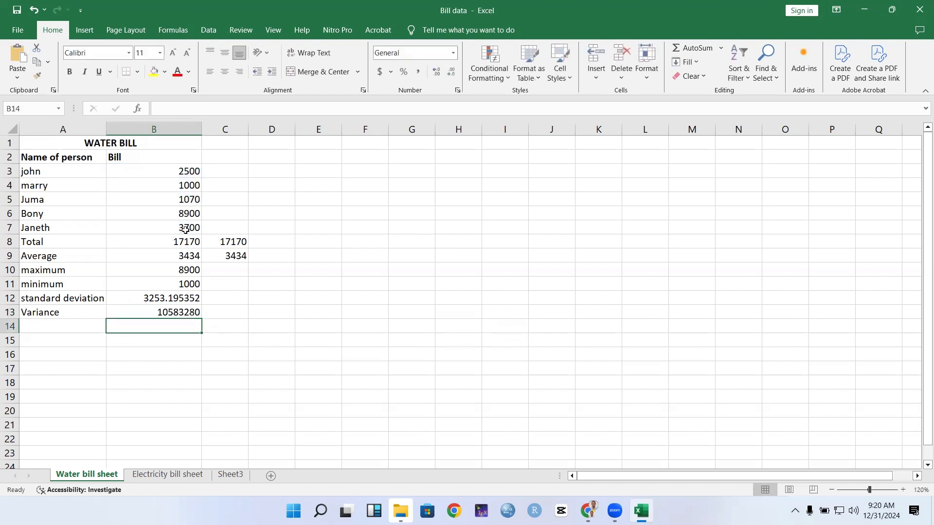
Sum the five bill amounts in B14 with AutoSum, changing the suggested range so the formula reads =SUM(B3:B7)
click(166, 313)
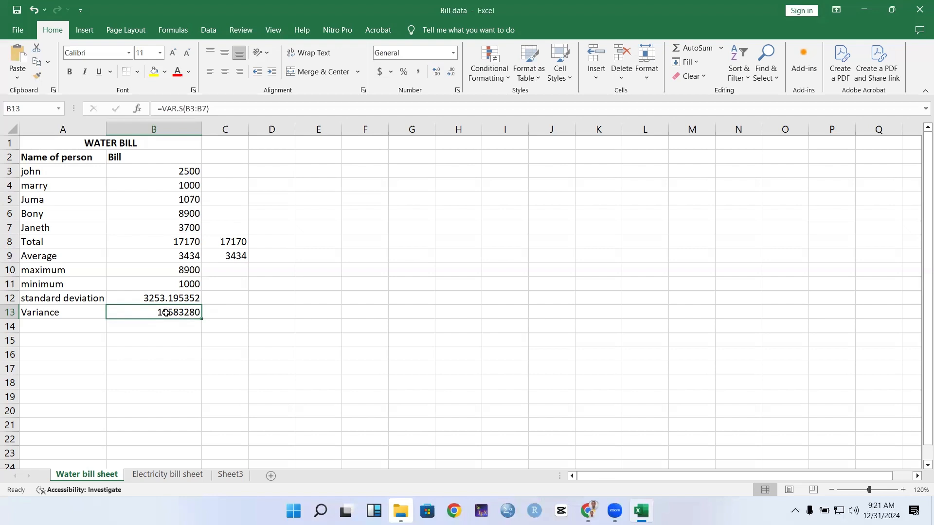
click(189, 330)
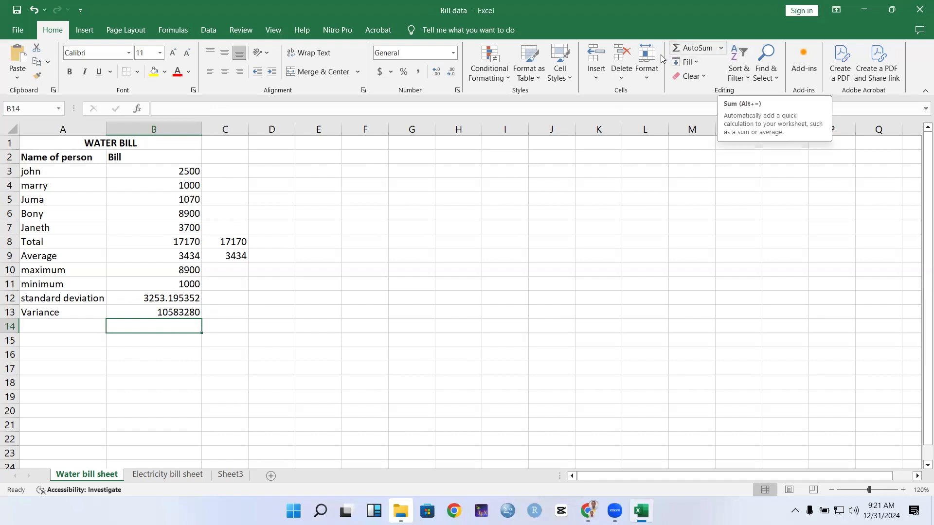
click(721, 48)
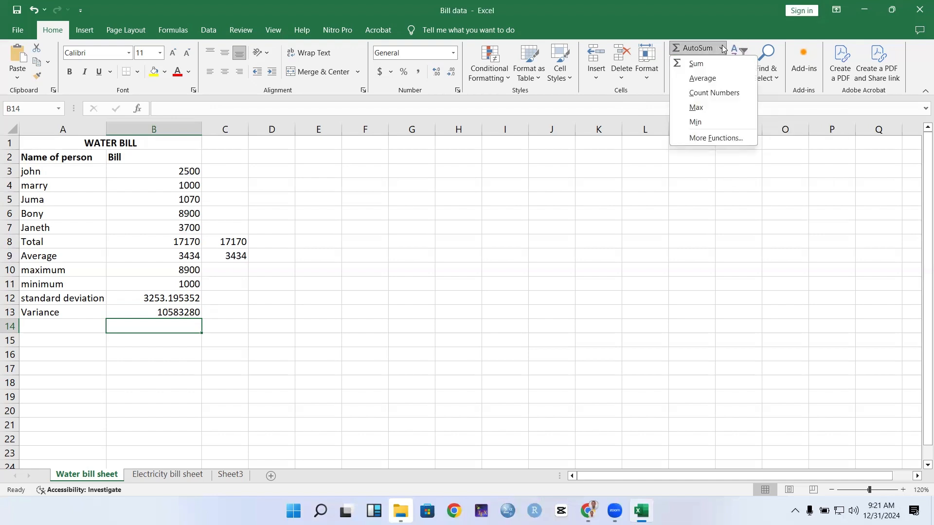
click(695, 65)
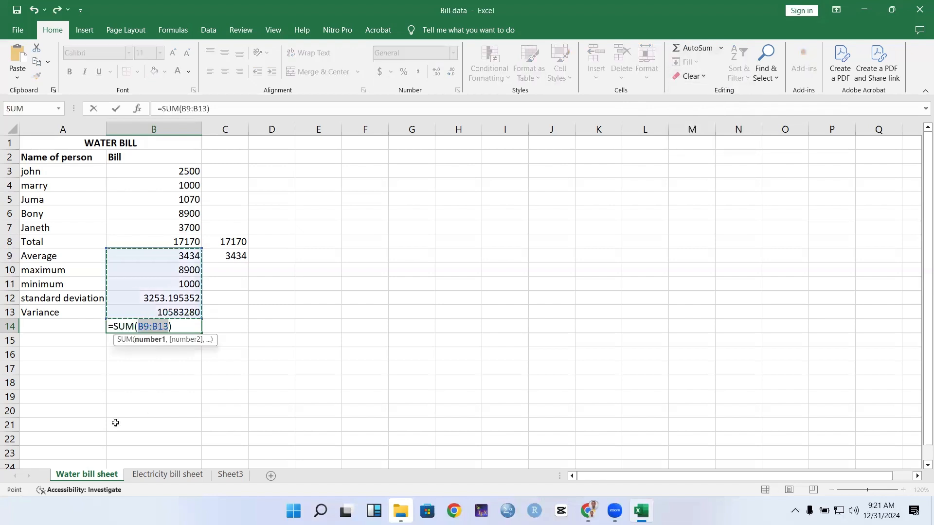
click(192, 171)
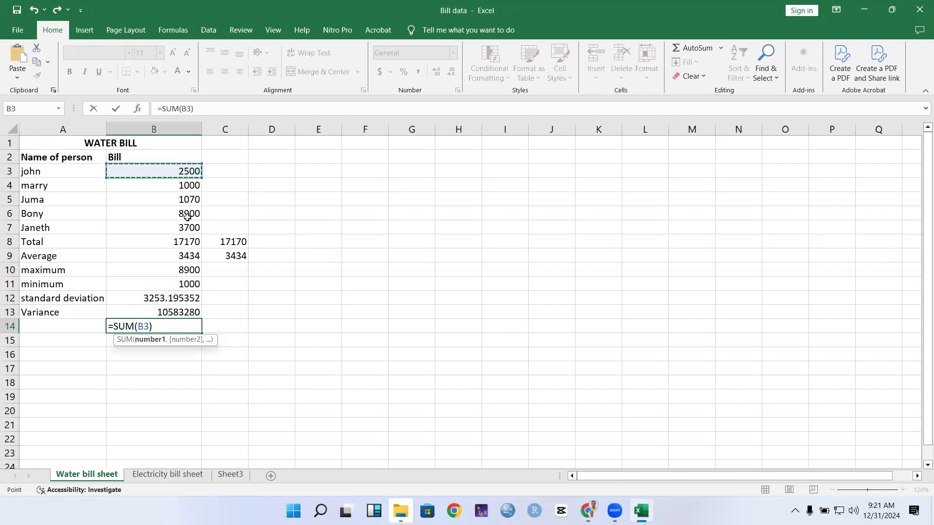
key(F8)
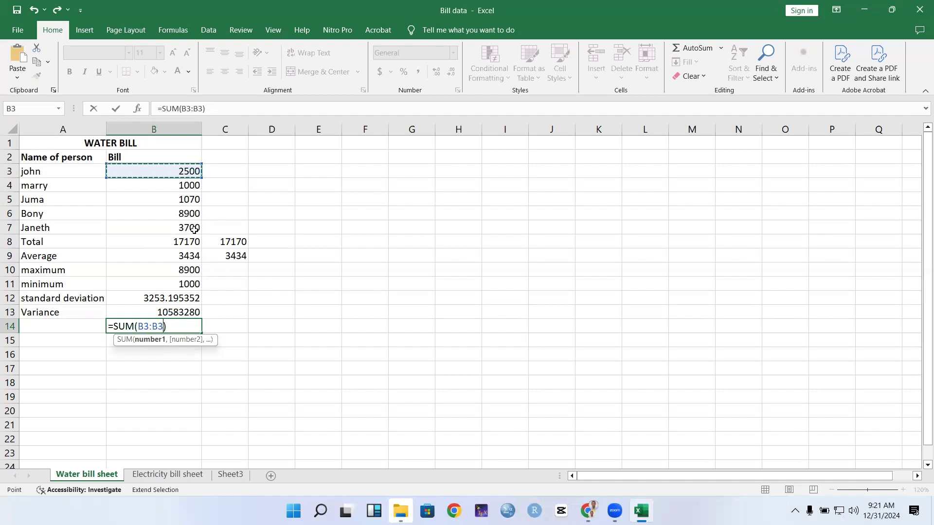
click(194, 229)
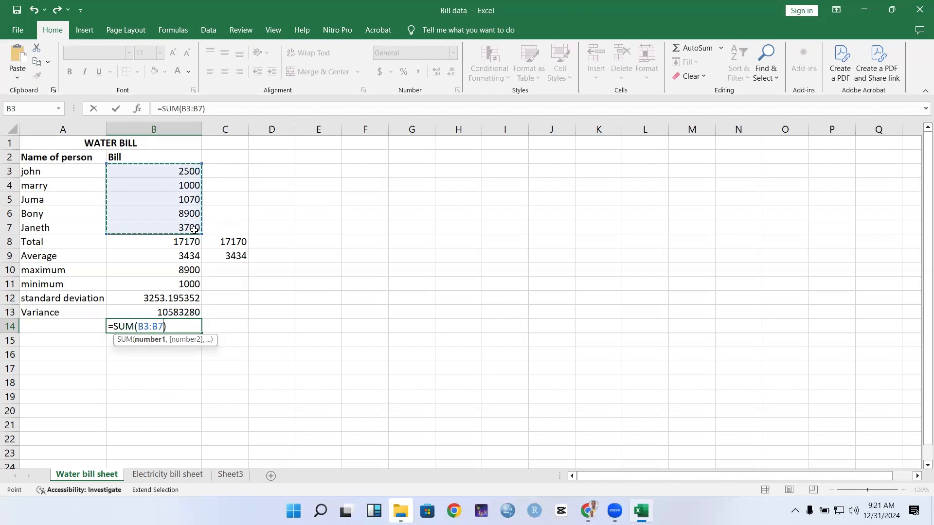
key(Return)
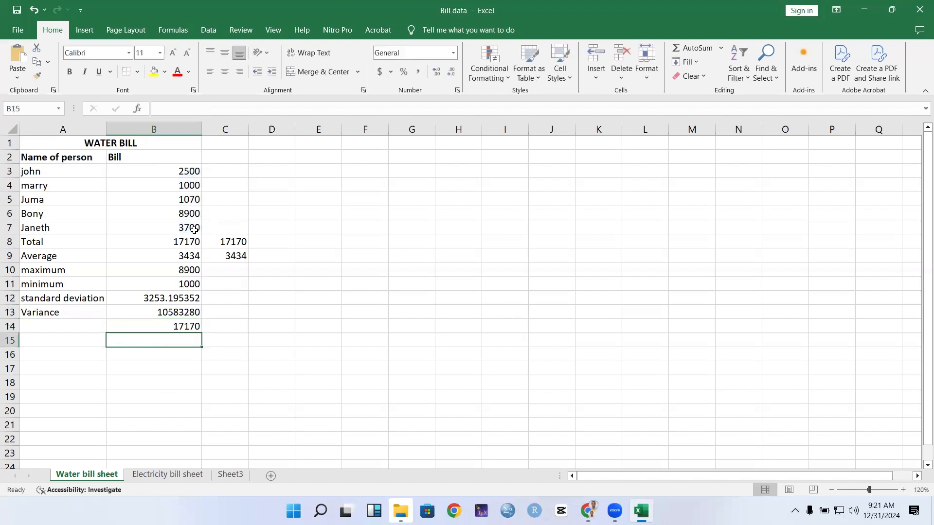
Close the list of AutoSum functions without inserting one and save the Bill data workbook
click(720, 49)
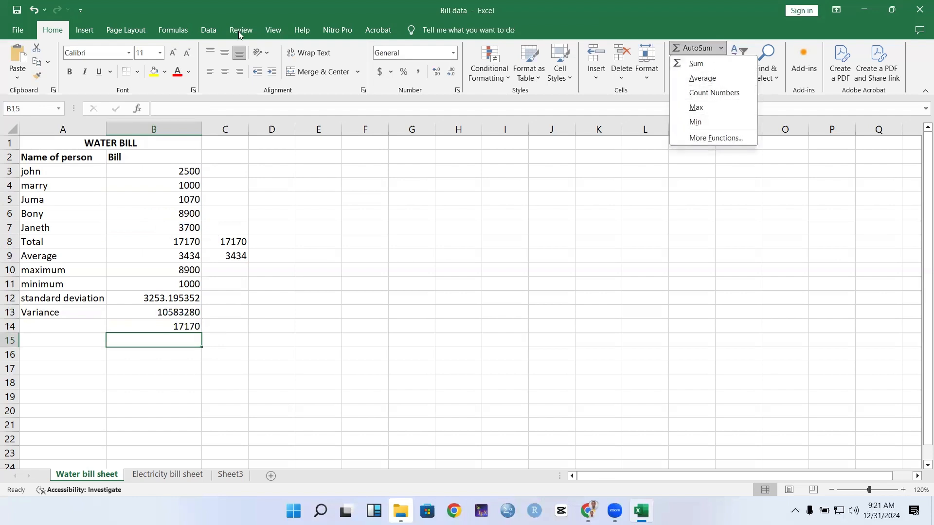
click(365, 319)
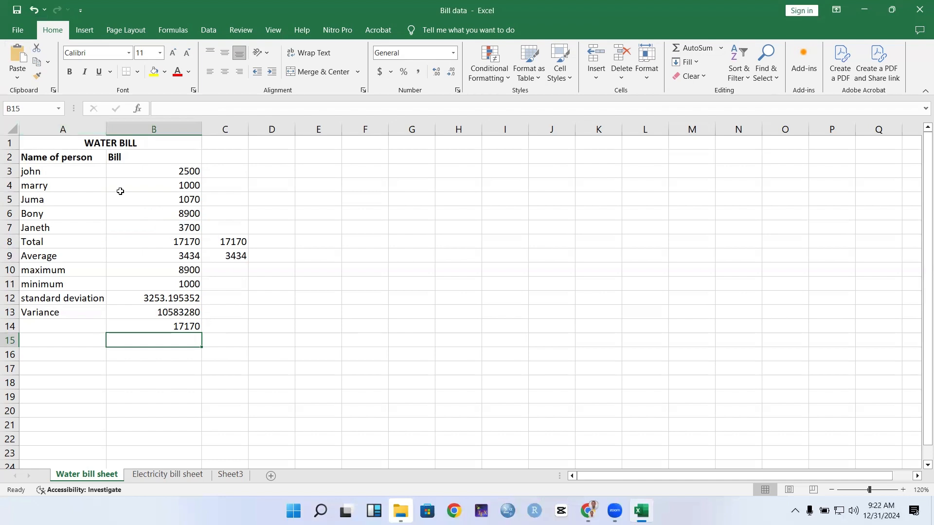
click(18, 12)
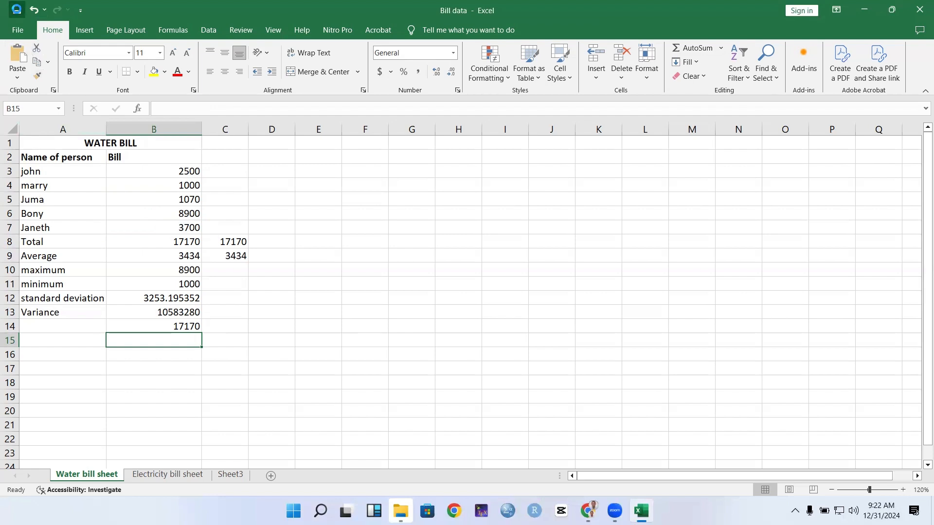